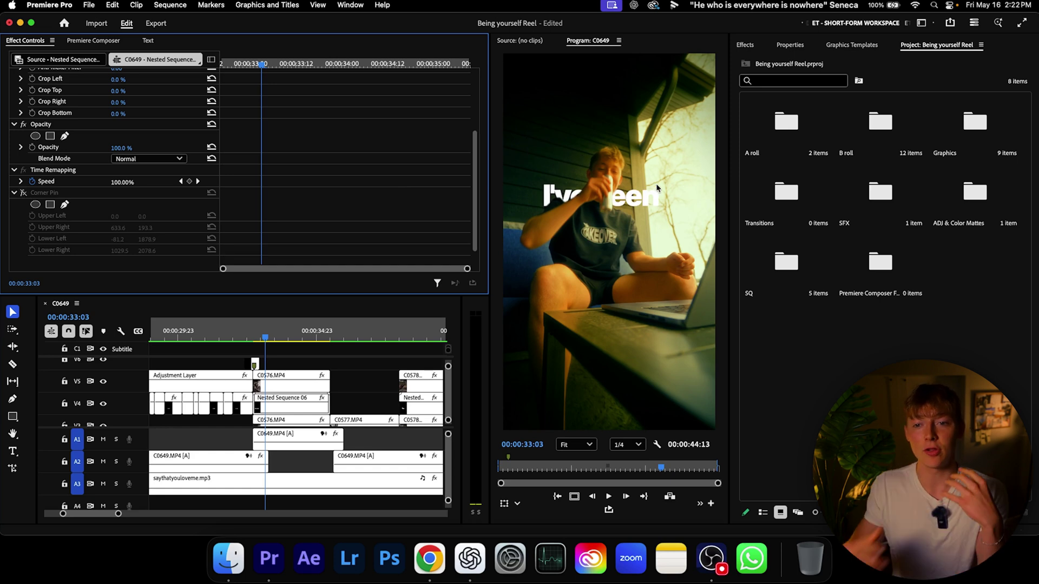
Remove the existing Corner Pin effect from the nested text sequence.
left_click(23, 193)
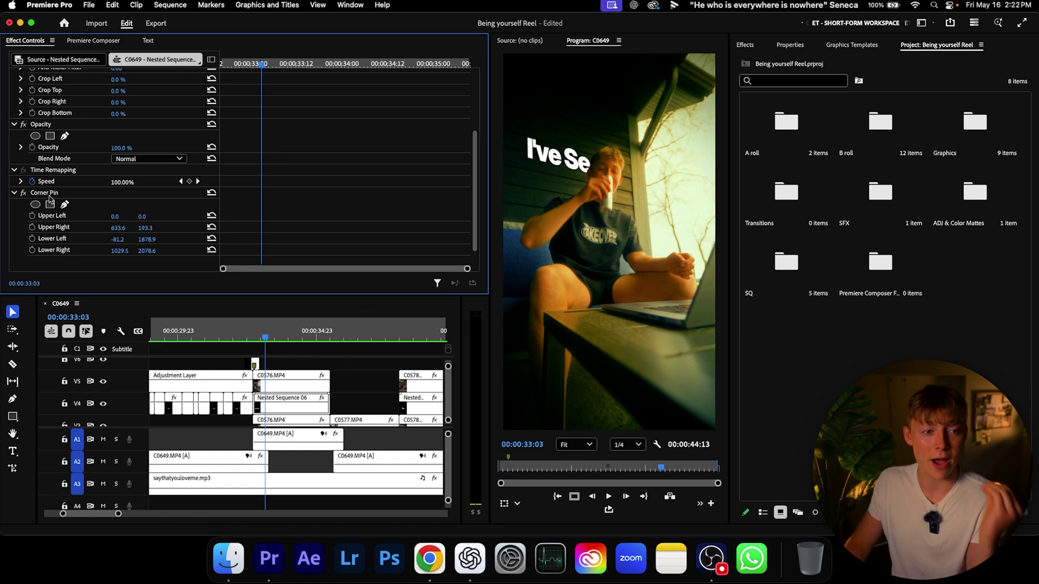
left_click(23, 193)
left_click(54, 194)
key("Delete")
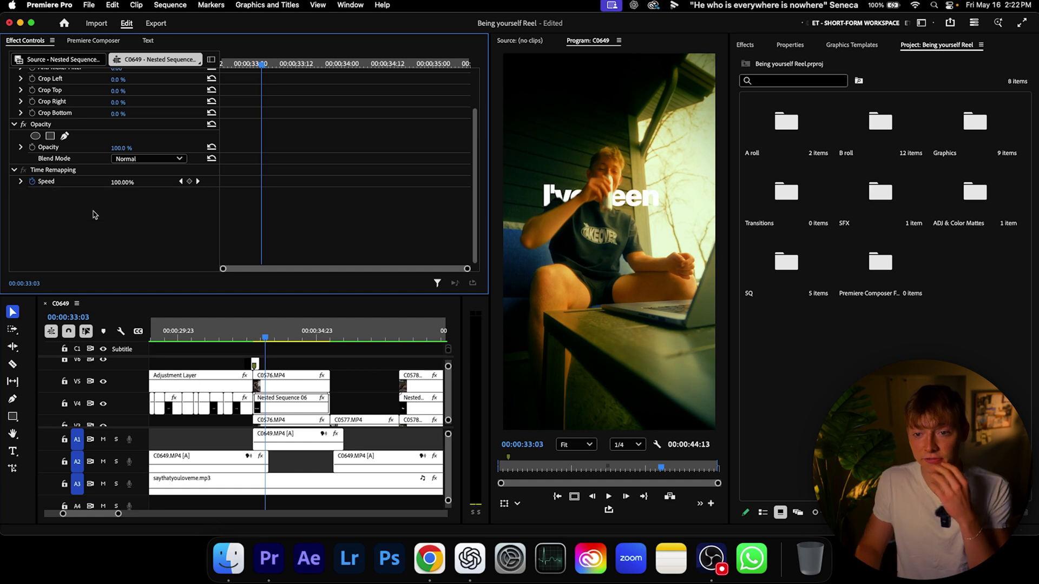
Search the effects for "corner" and apply the TR - Corner Pin preset to Nested Sequence 06.
left_click(800, 45)
left_click(746, 45)
left_click(790, 66)
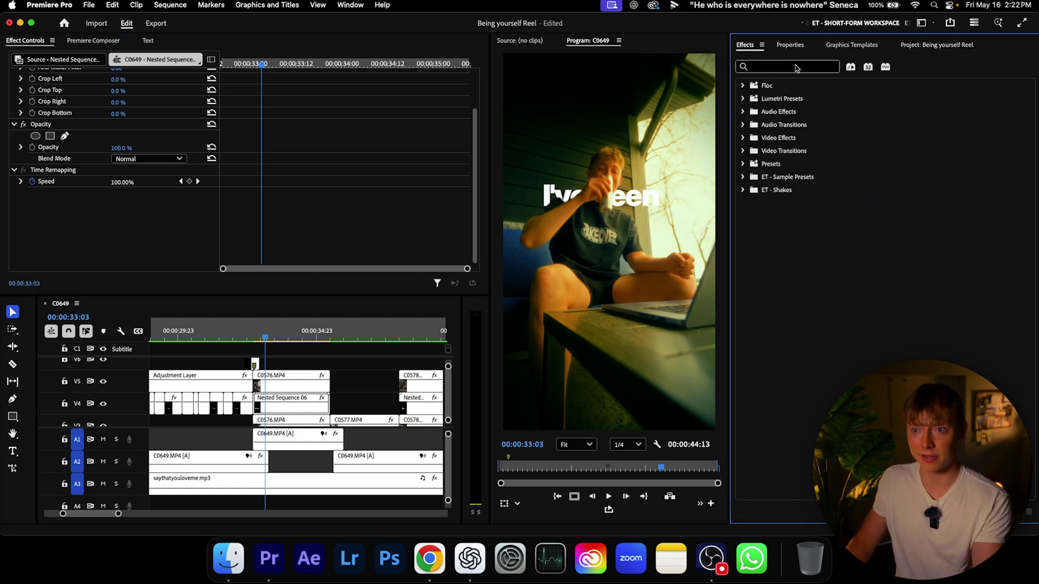
type("c")
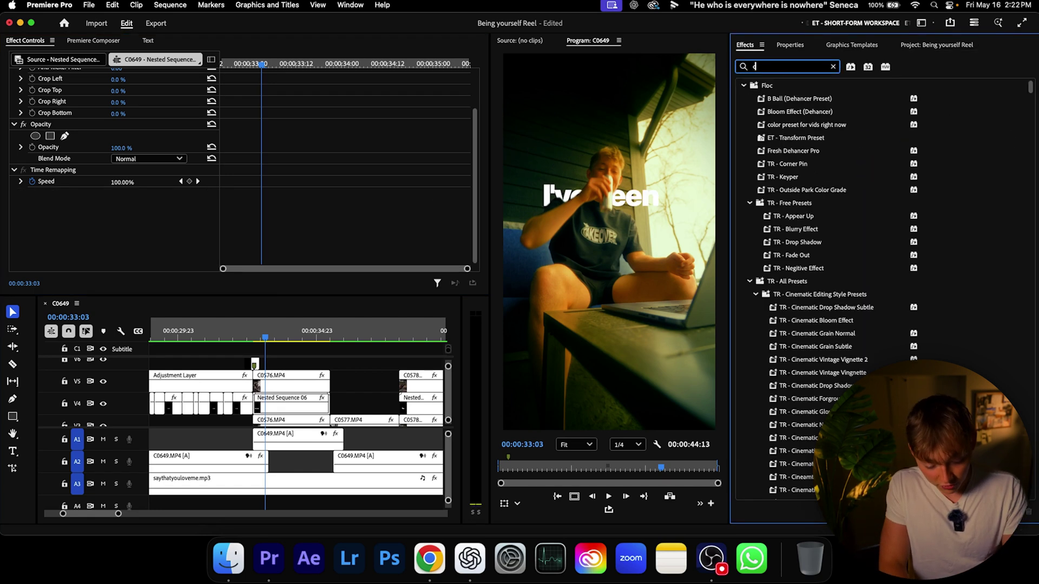
type("orner")
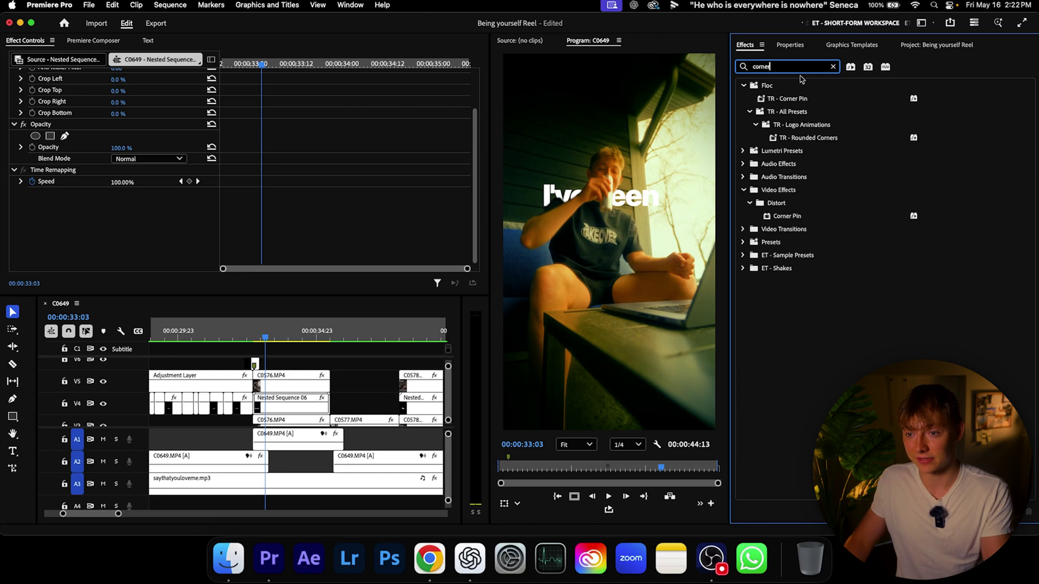
left_click_drag(806, 100, 296, 400)
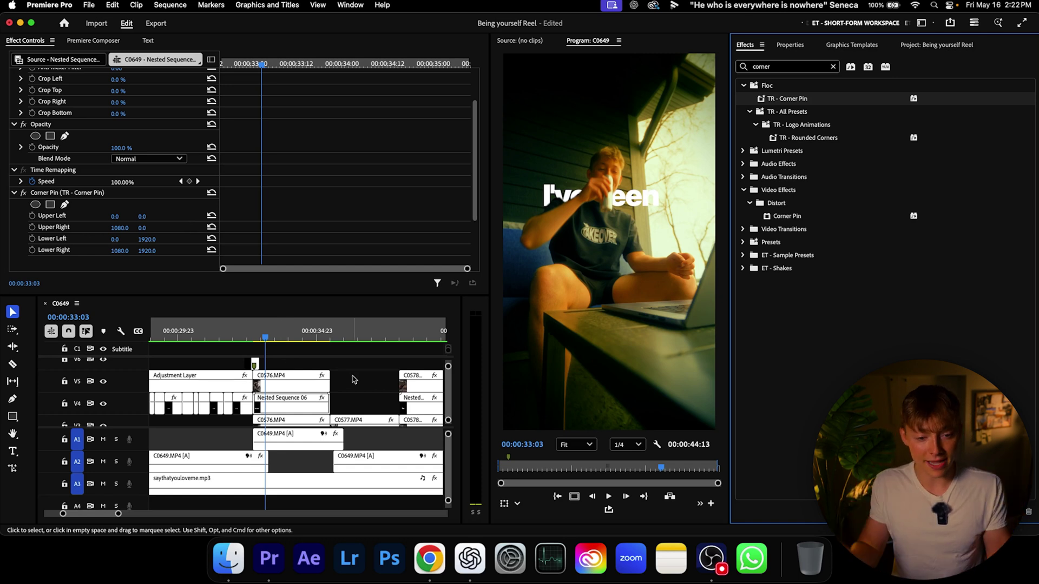
left_click(348, 391)
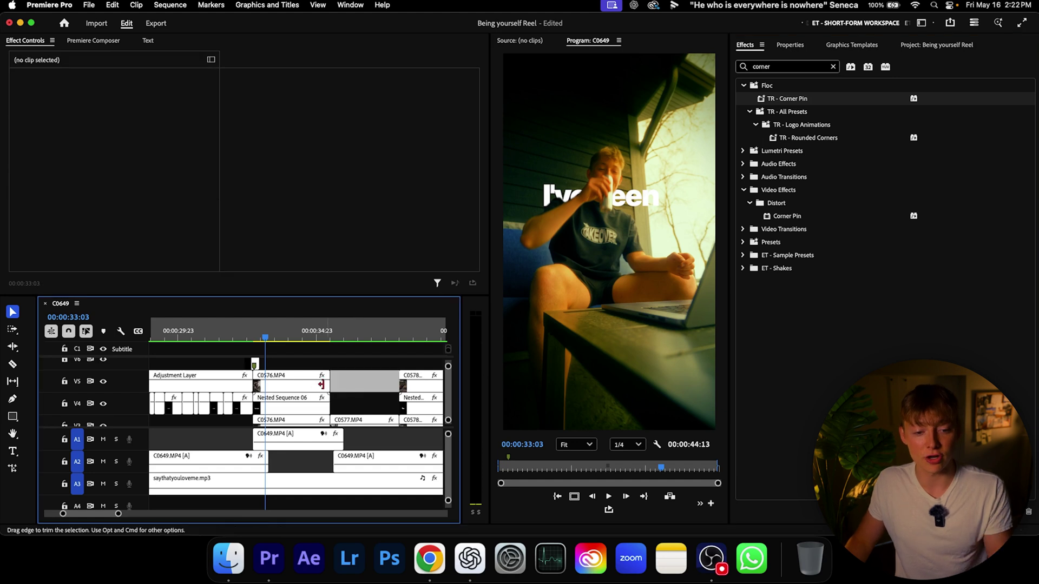
left_click(209, 407)
scroll(238, 411, "up", 4)
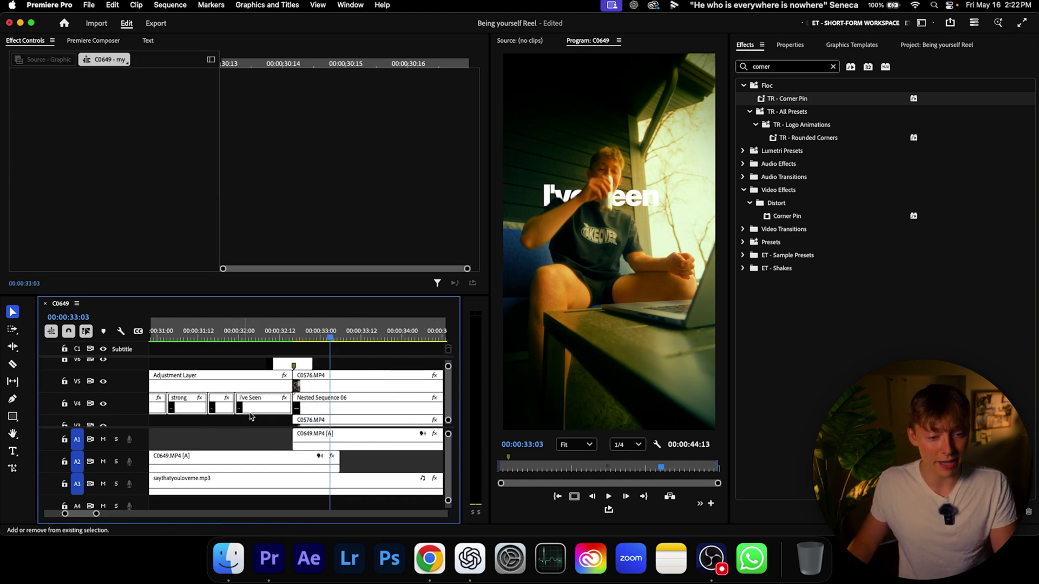
scroll(259, 417, "down", 3)
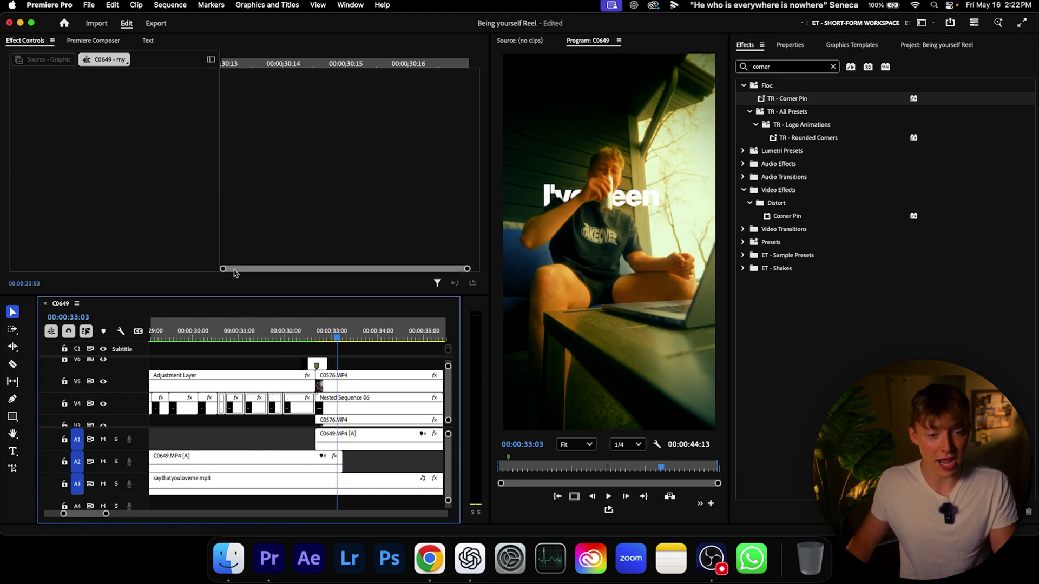
left_click_drag(233, 295, 241, 133)
scroll(234, 323, "up", 2)
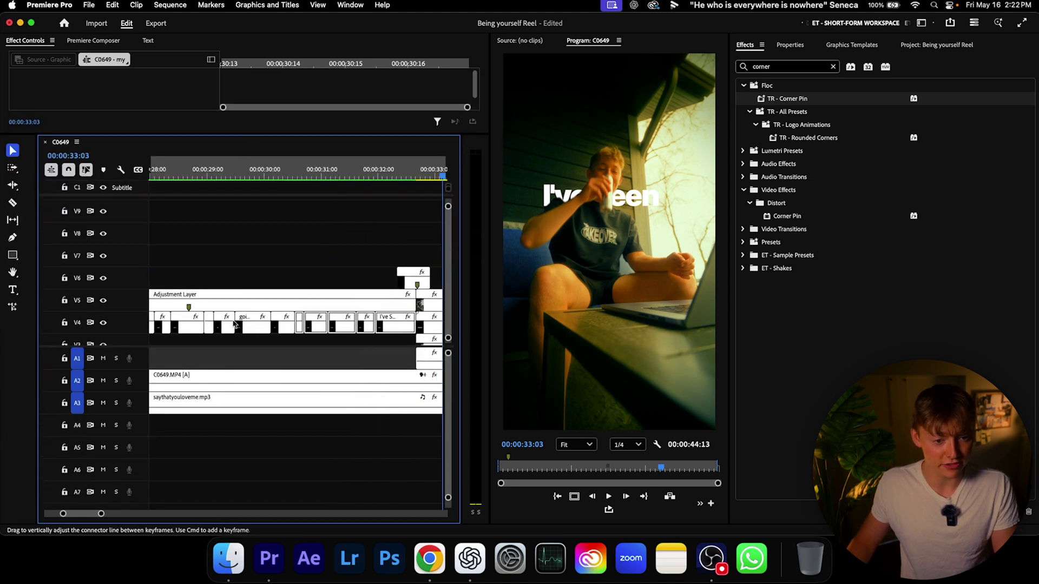
left_click_drag(238, 345, 241, 450)
scroll(292, 379, "up", 2)
scroll(329, 377, "right", 1)
scroll(379, 379, "down", 1)
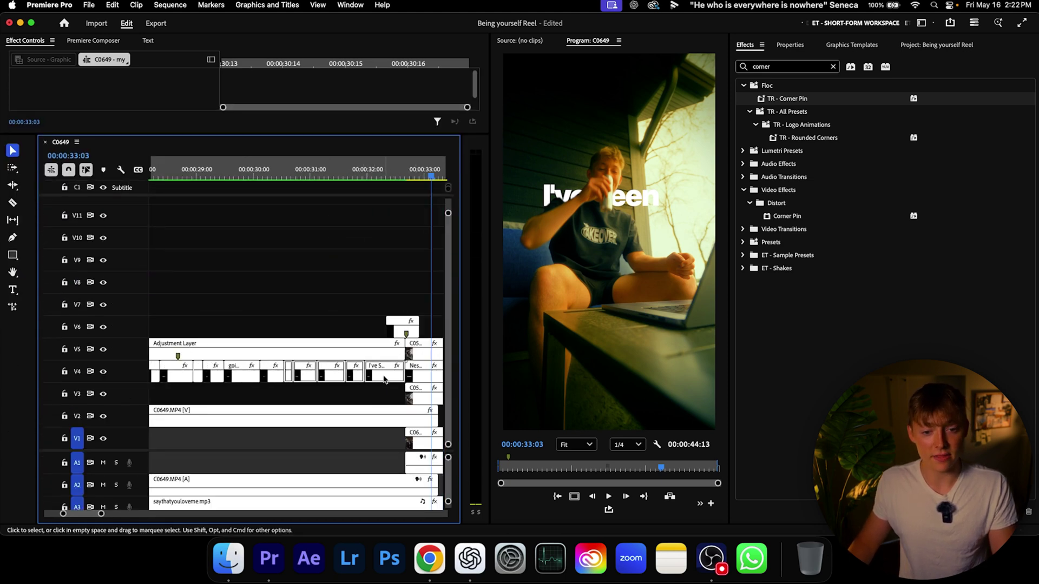
right_click(381, 383)
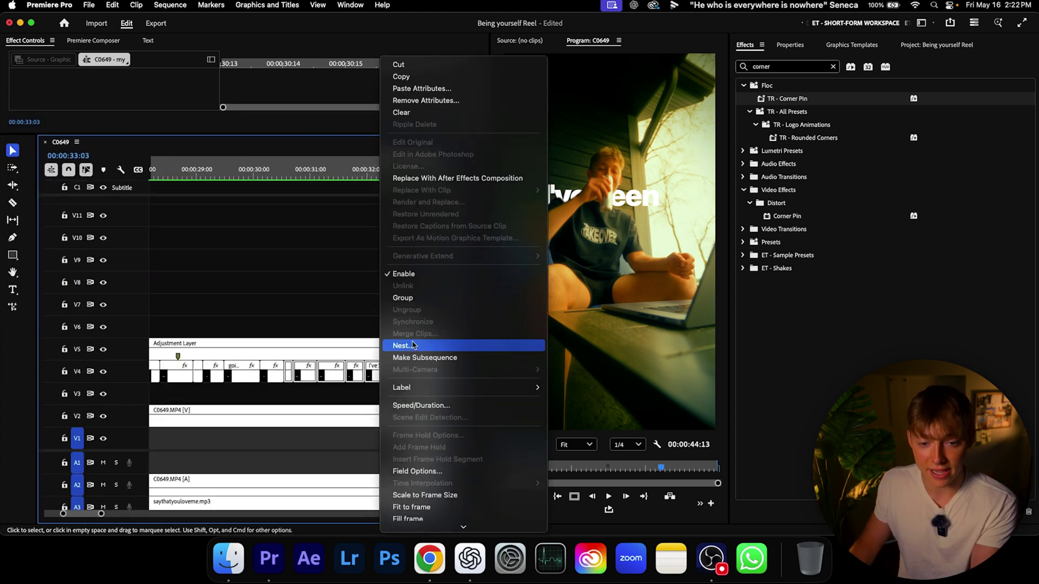
left_click(341, 314)
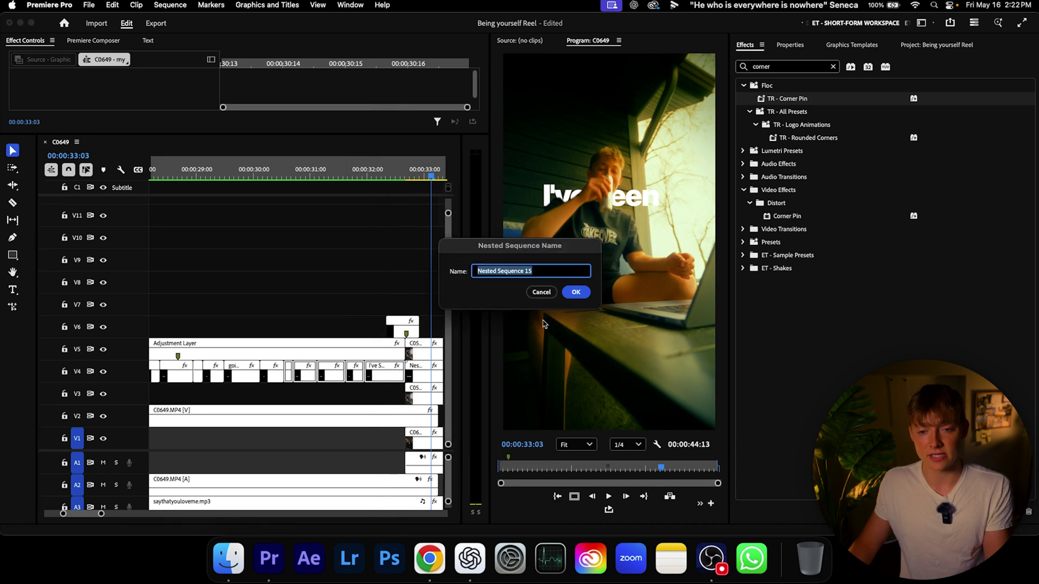
left_click(557, 293)
Skew Nested Sequence 06 with Corner Pin, placing the upper-right corner at about 755, 260 and the lower-left at about -78, 1847.
scroll(301, 324, "down", 3)
left_click(217, 371)
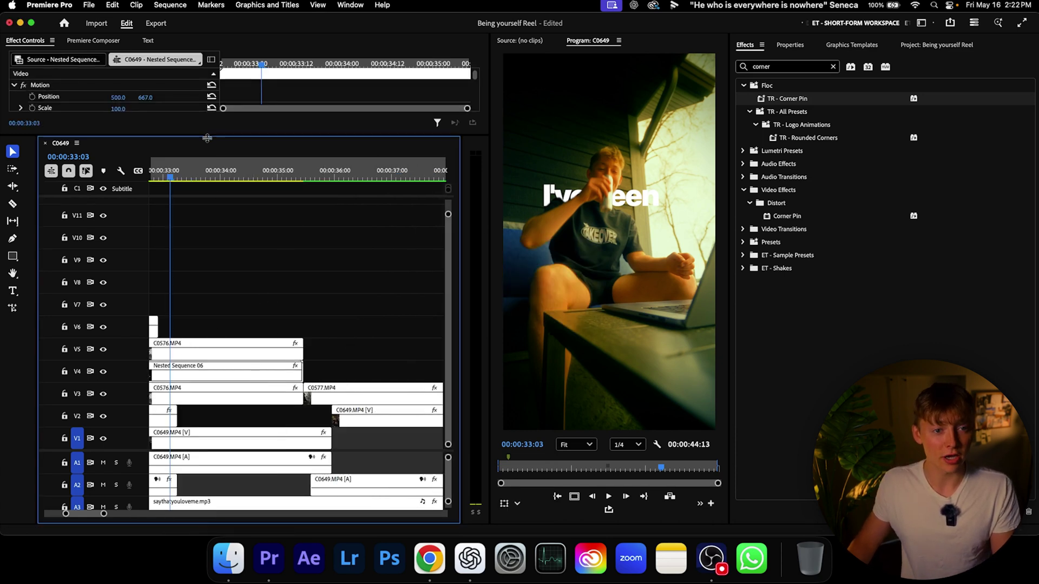
left_click_drag(206, 135, 206, 338)
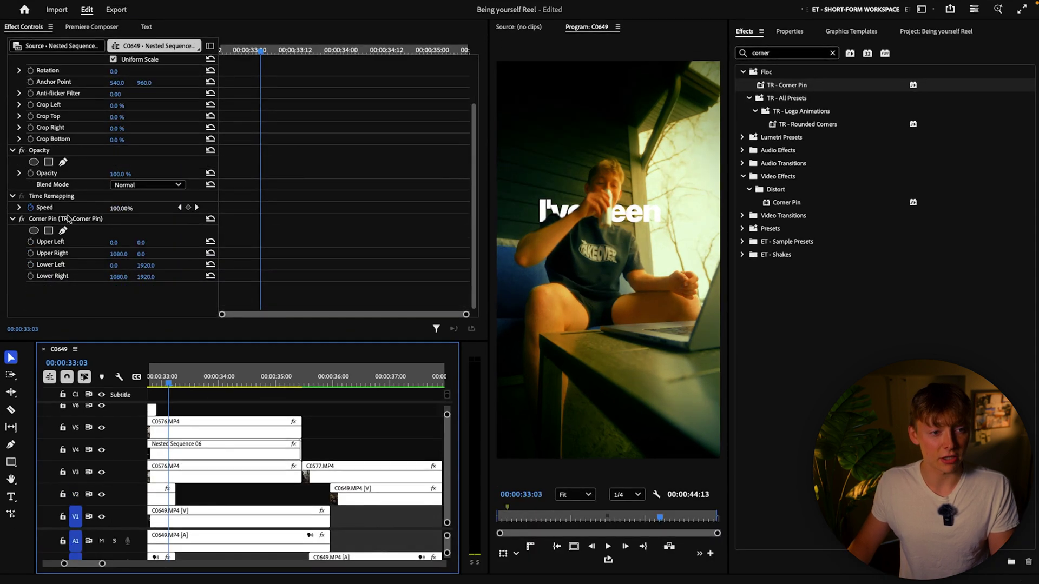
left_click(69, 218)
scroll(600, 198, "down", 5)
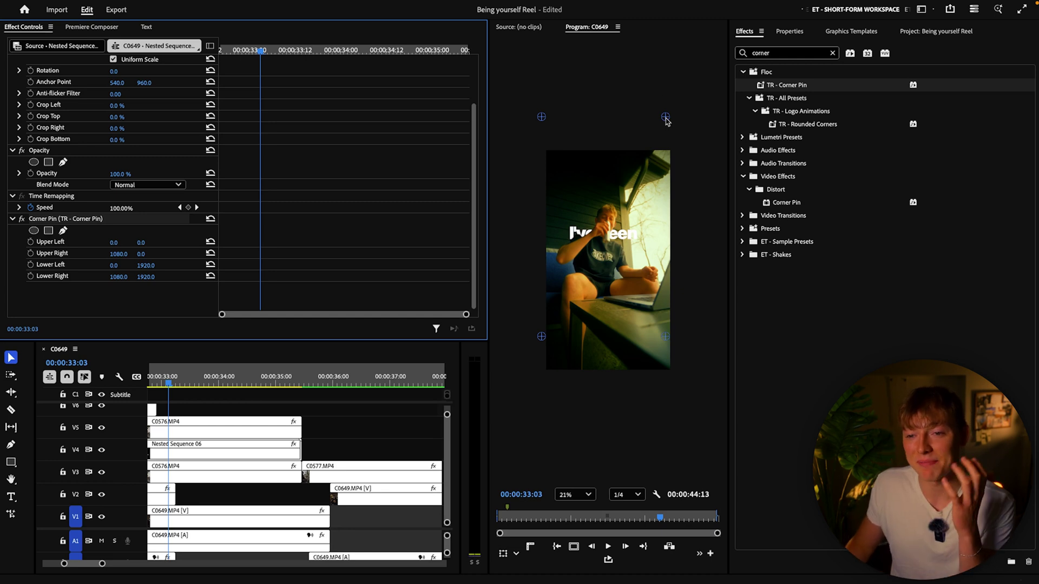
left_click_drag(666, 120, 643, 150)
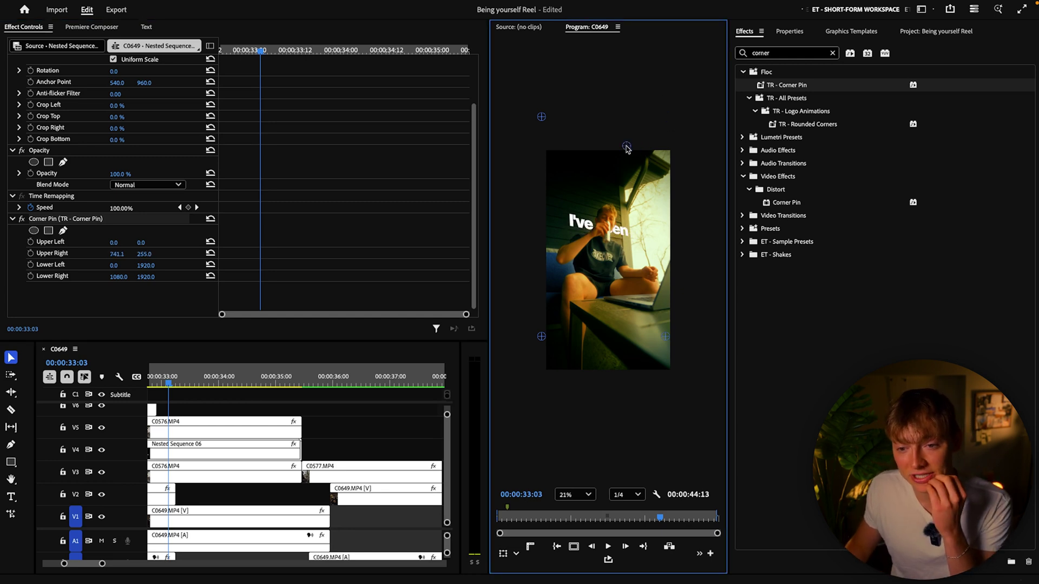
left_click_drag(636, 151, 628, 149)
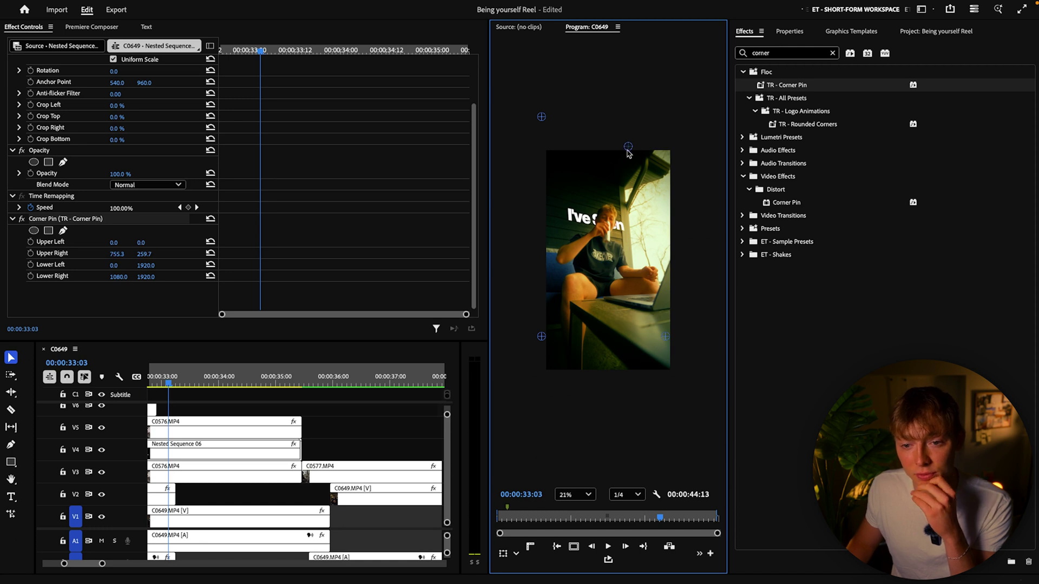
left_click_drag(541, 337, 533, 330)
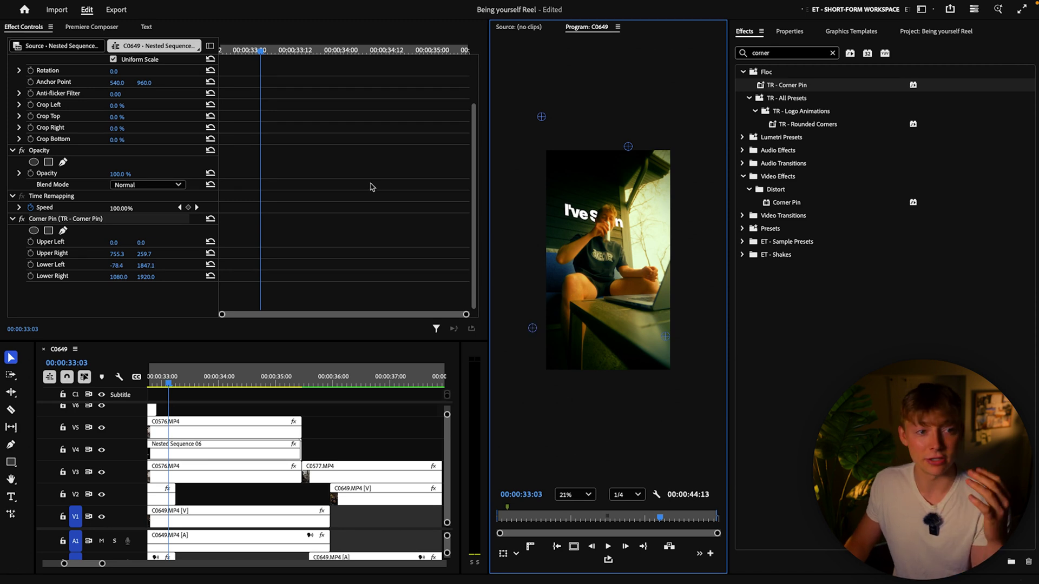
Shift the nested text sideways along the wall by setting its horizontal position to 436.
scroll(97, 140, "up", 3)
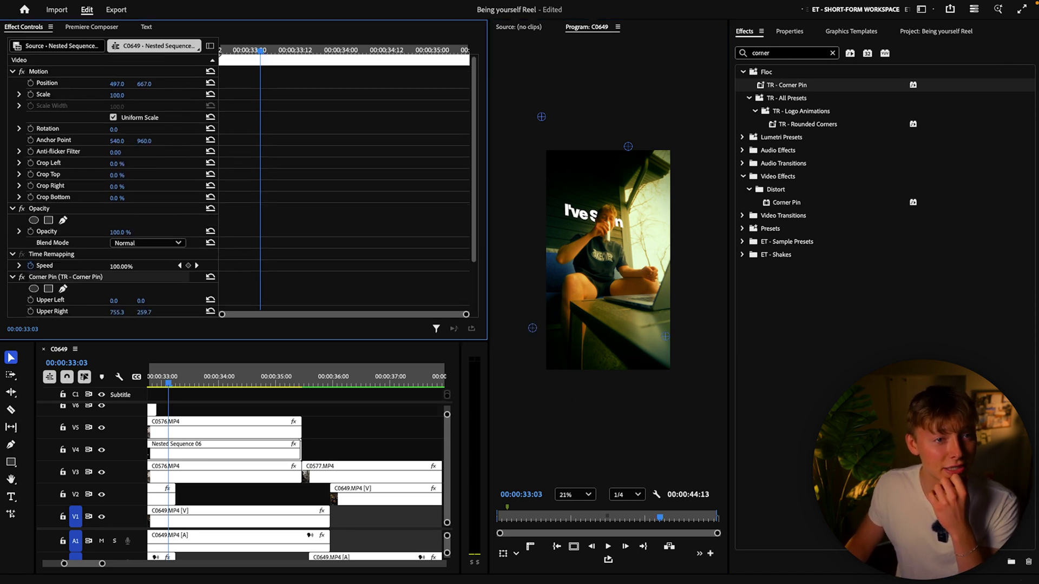
left_click_drag(117, 84, 114, 84)
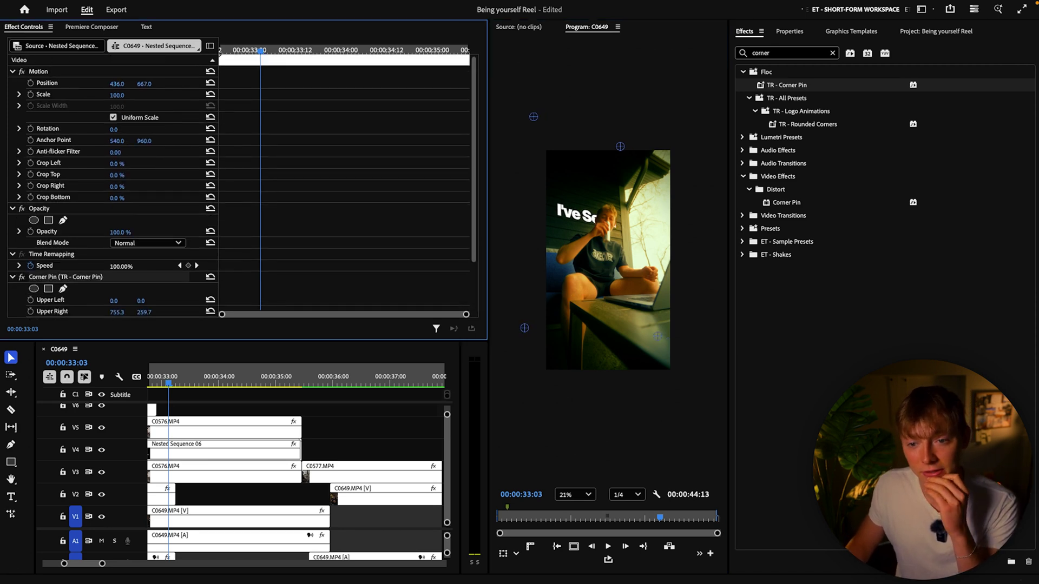
left_click(574, 494)
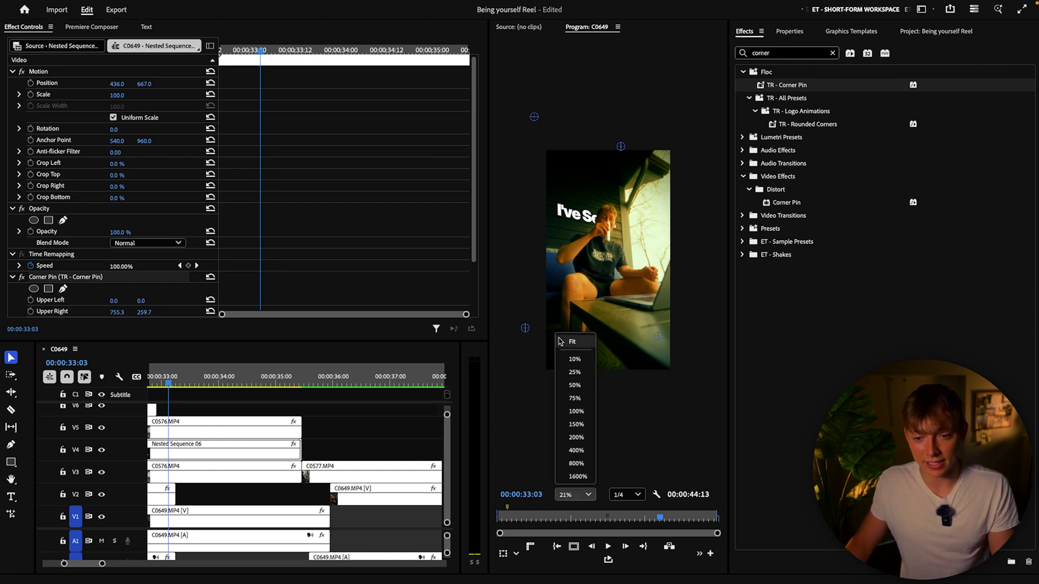
left_click(561, 342)
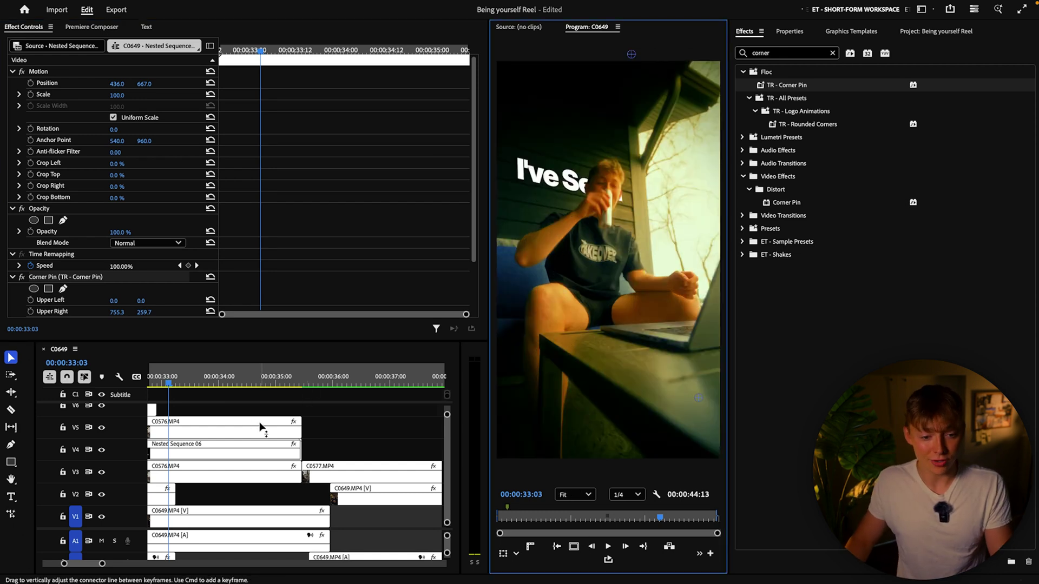
Clear the effects search, set the nested text's blend mode to Overlay and play back the captions behind the subject.
scroll(233, 430, "right", 5)
scroll(233, 430, "left", 5)
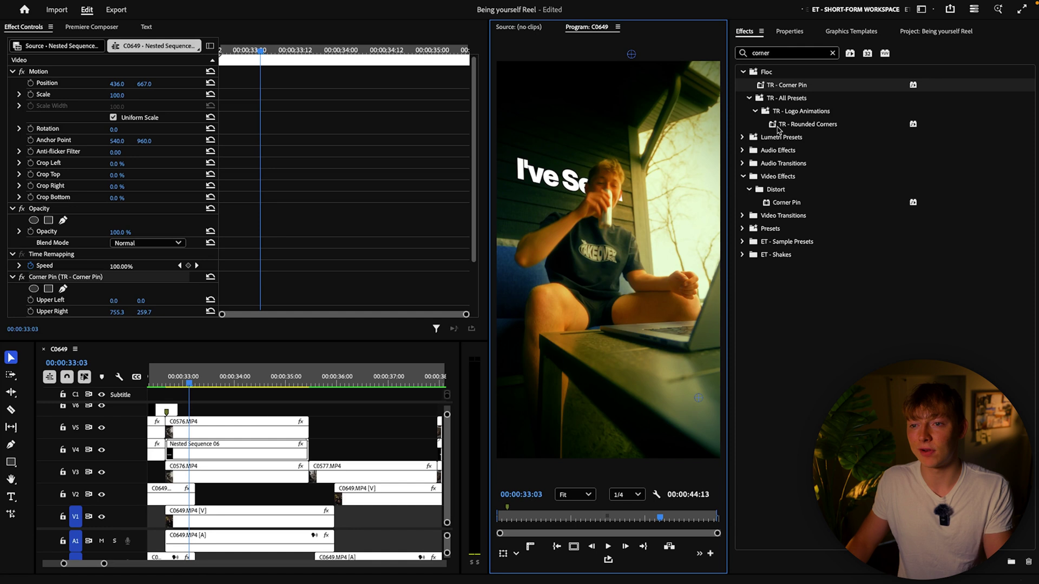
left_click(832, 52)
scroll(206, 204, "down", 3)
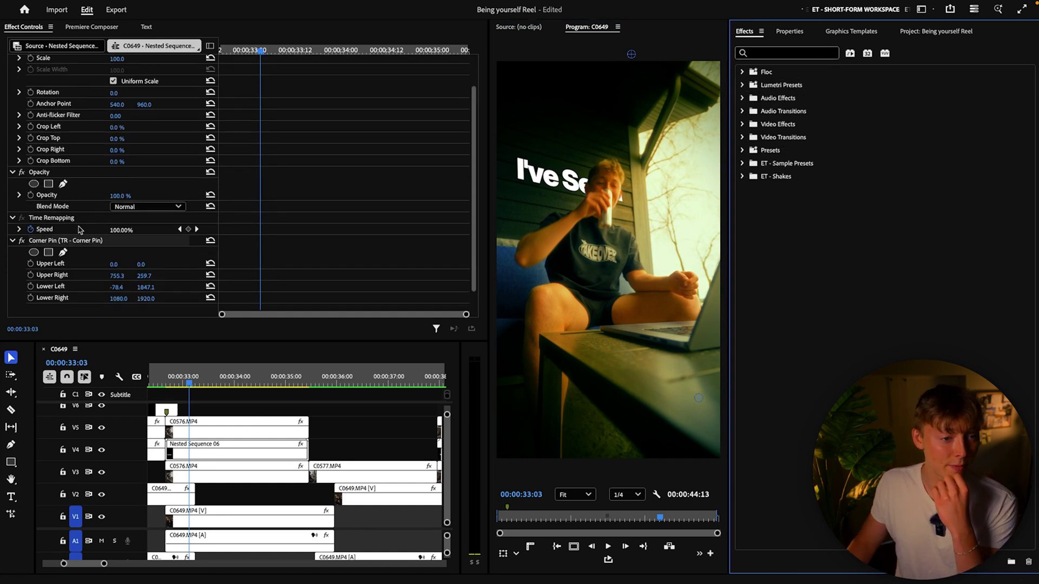
left_click(142, 200)
left_click(146, 206)
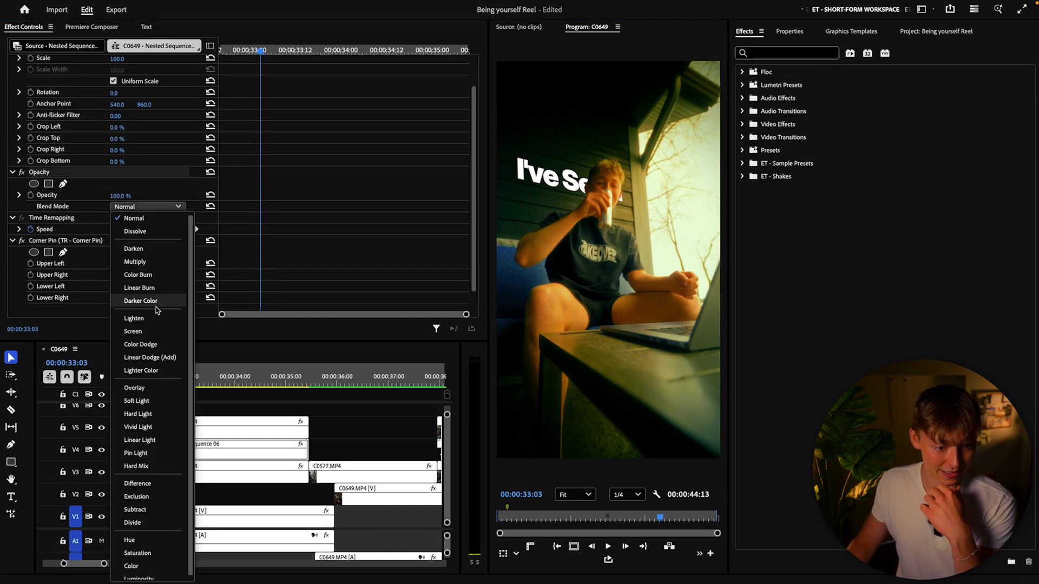
left_click(142, 394)
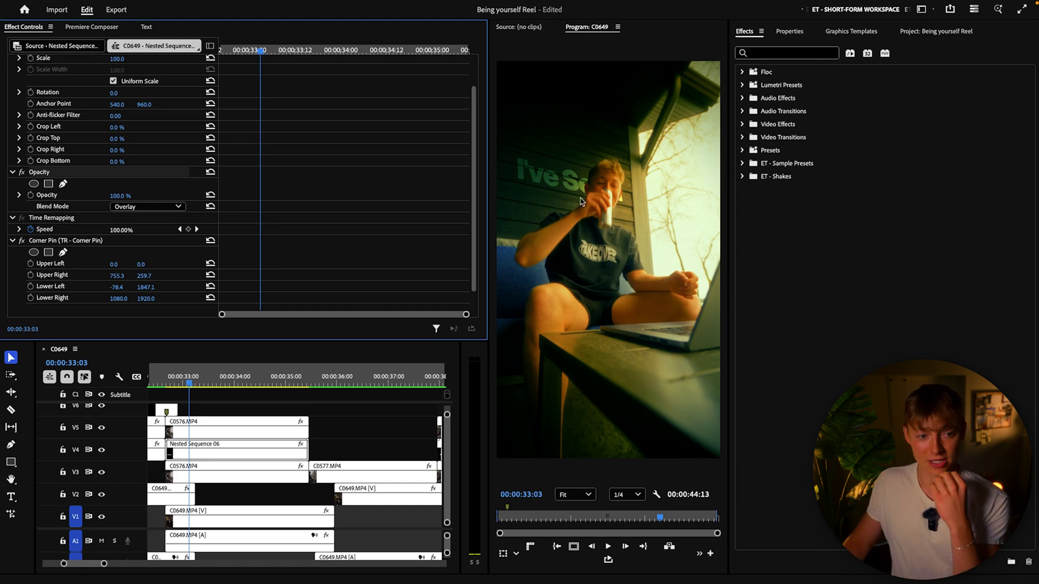
left_click(259, 401)
key("j")
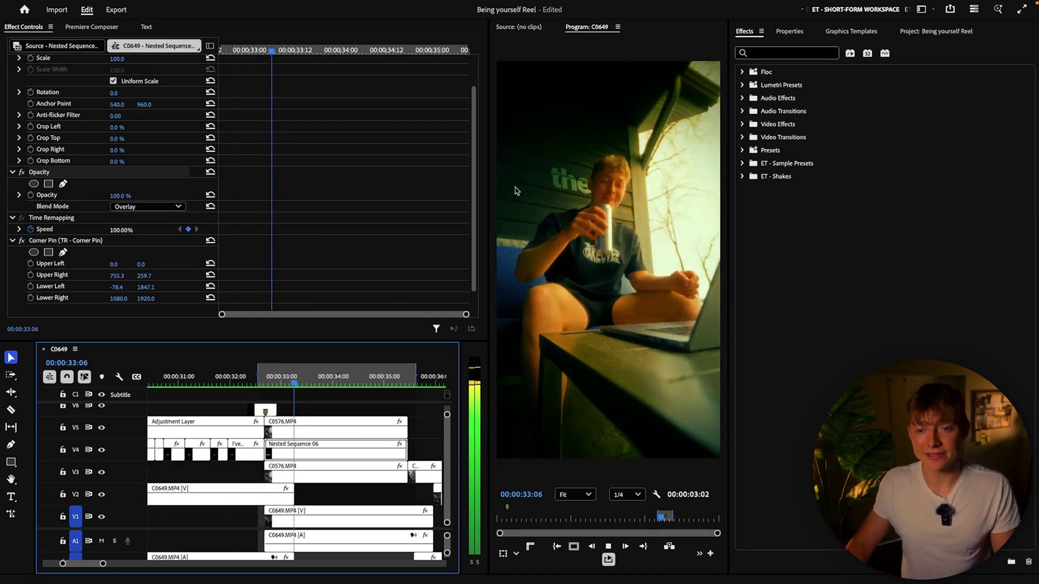
key("space")
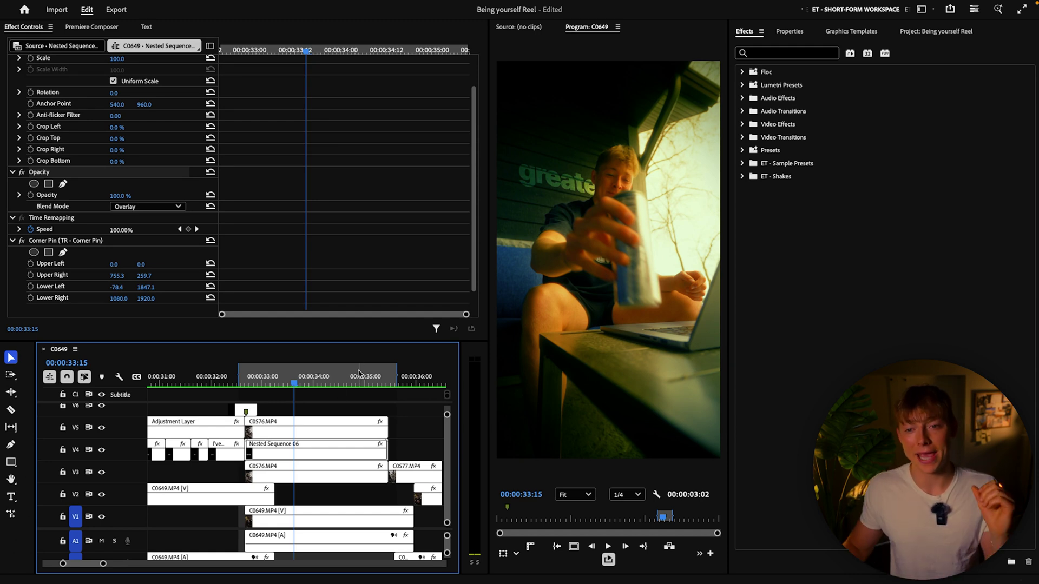
key("space")
key("space")
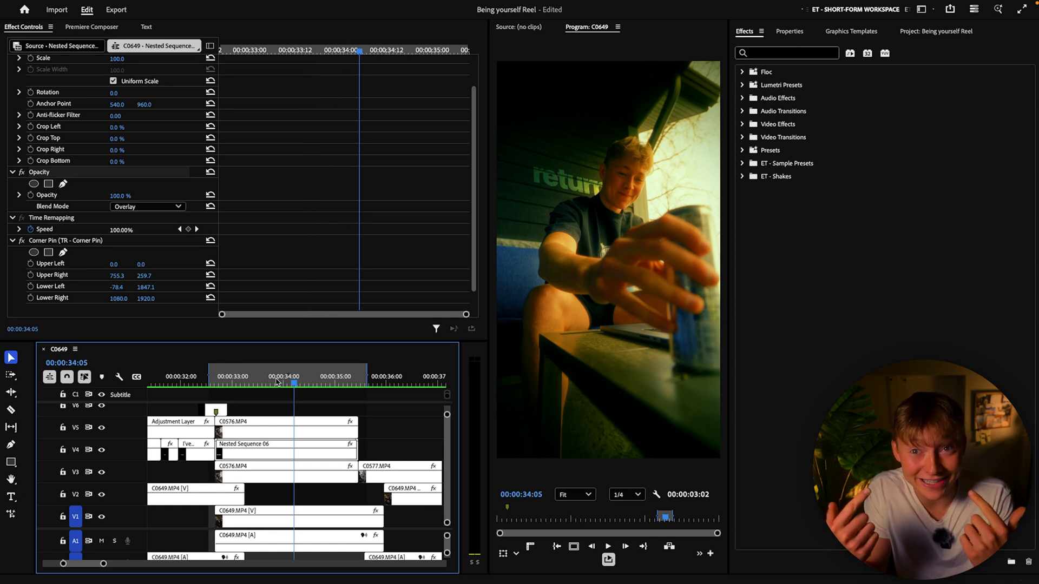
Search the effects for "blur" and apply Gaussian Blur to Nested Sequence 06.
left_click(742, 72)
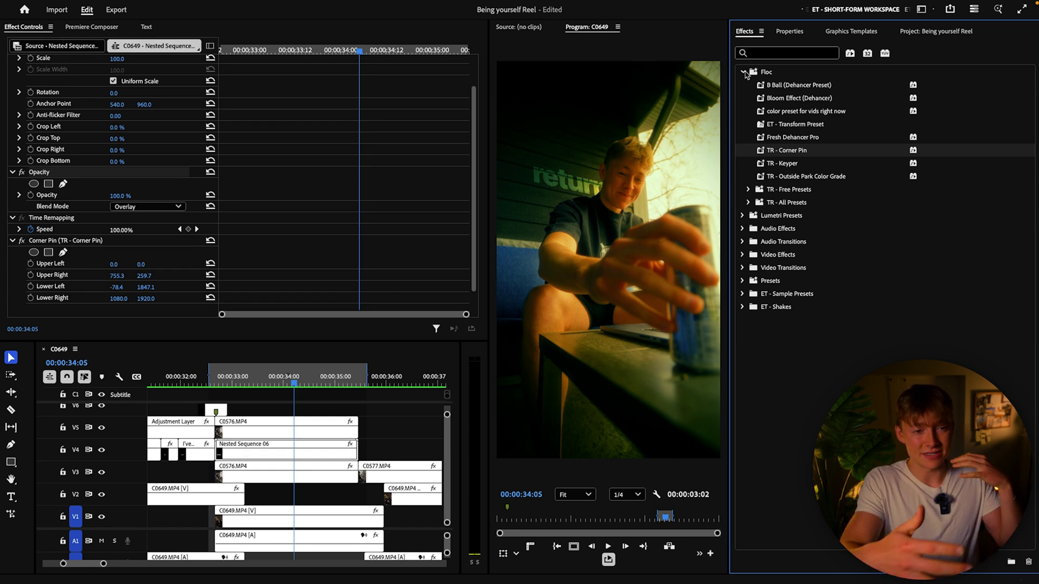
left_click(775, 55)
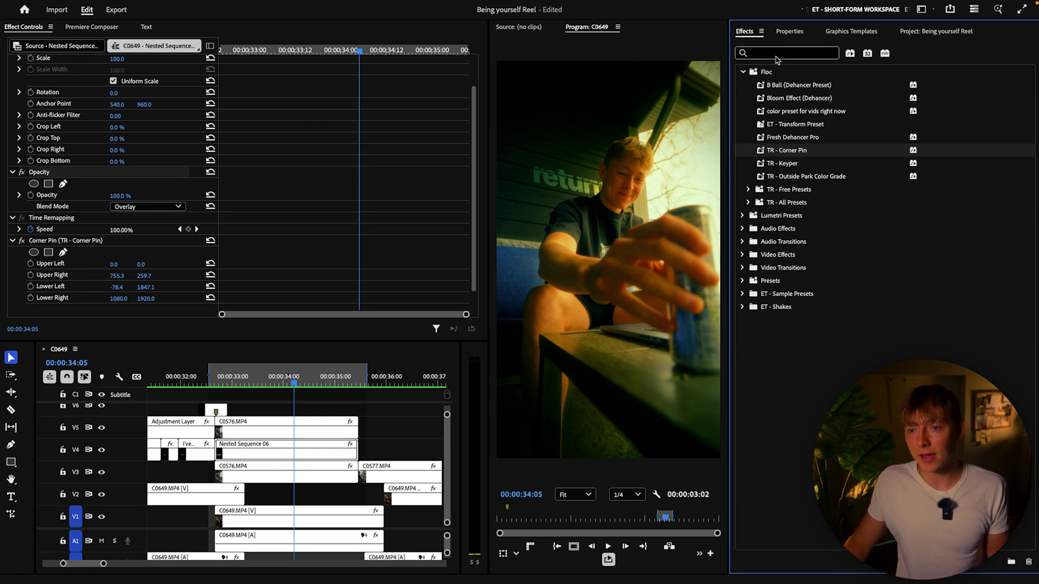
type("gas")
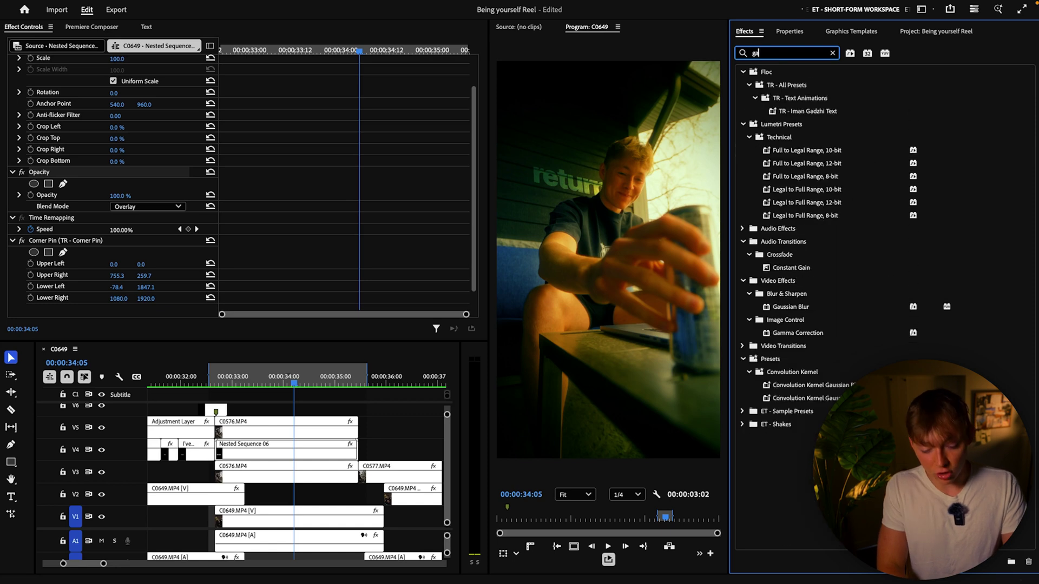
key("BackSpace")
key("BackSpace")
key("BackSpace")
type("blur")
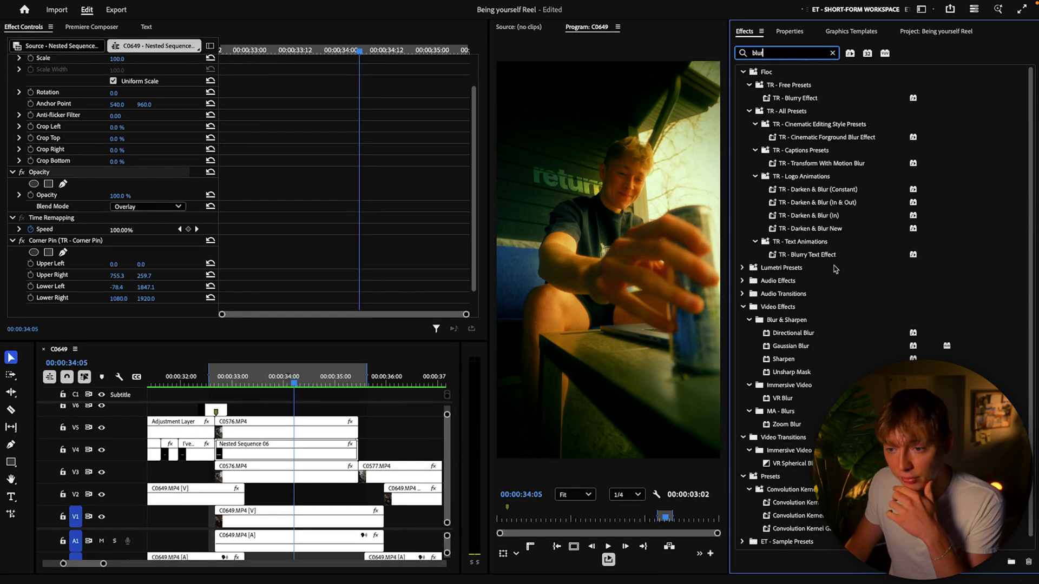
left_click_drag(792, 347, 255, 445)
scroll(171, 216, "down", 3)
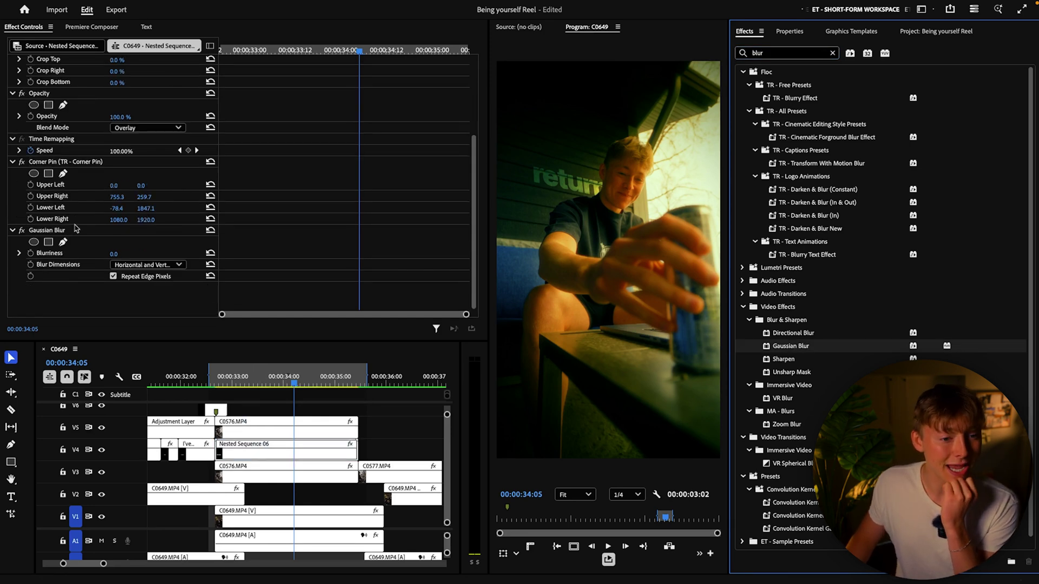
Try Gaussian Blur blurriness values of 20 and 15 on the nested text.
left_click(117, 255)
type("20")
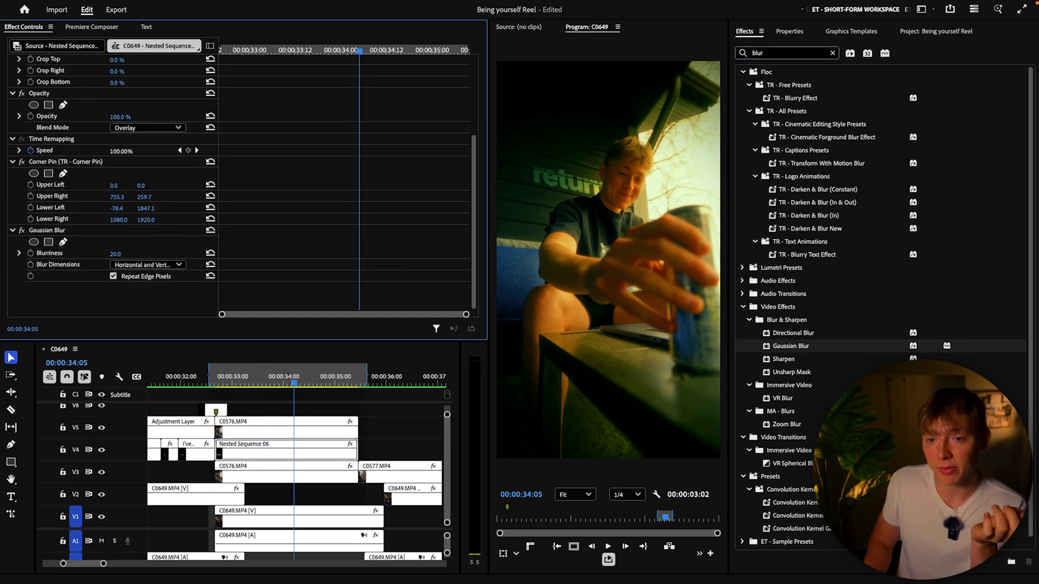
key("Return")
left_click(118, 253)
type("15")
key("Return")
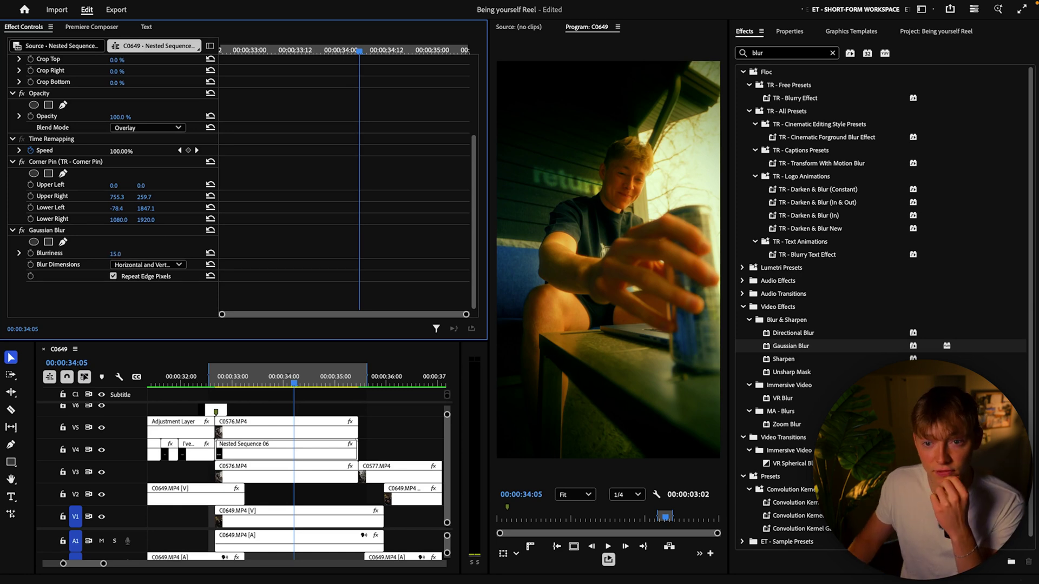
Set the Gaussian Blur's blurriness to 10 and play back the nested text from about 00:00:33:04.
left_click(123, 253)
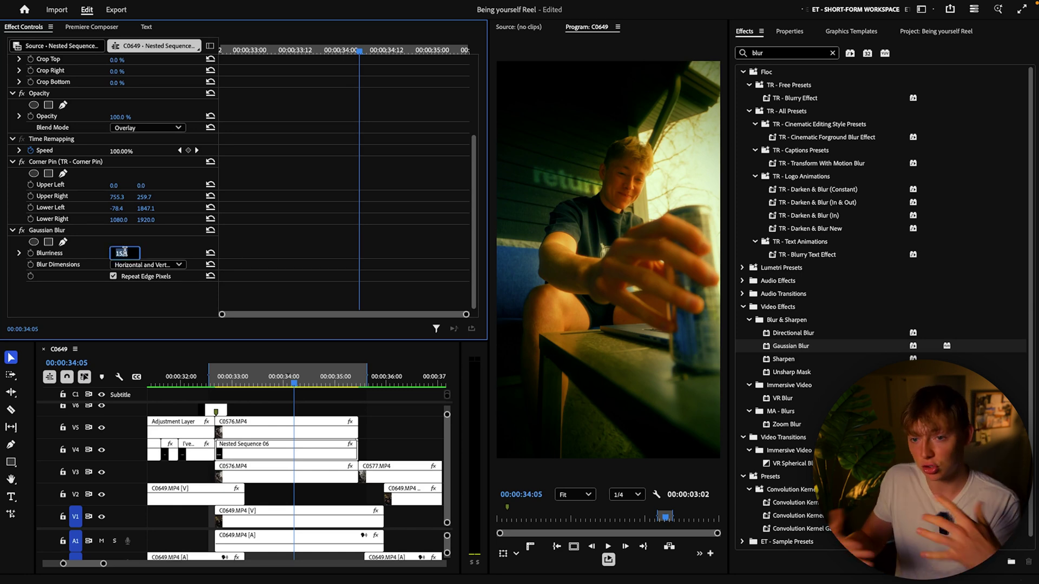
type("10")
key("Return")
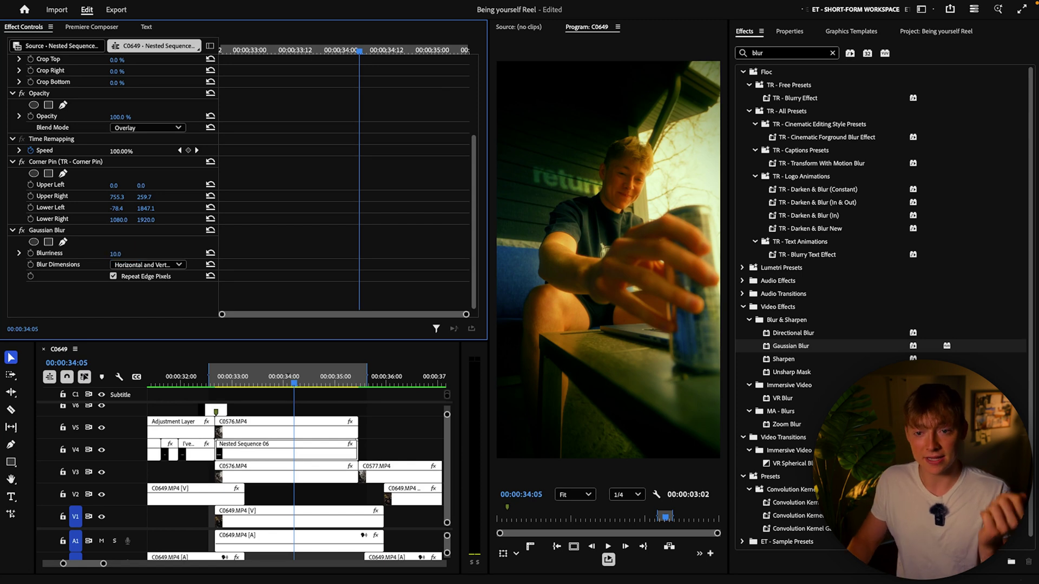
left_click_drag(281, 382, 243, 384)
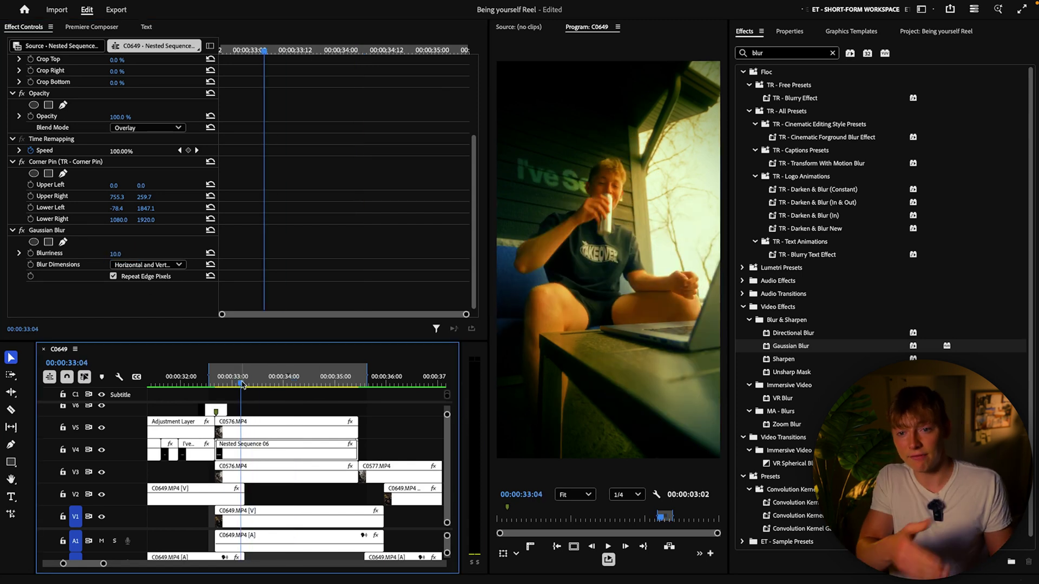
left_click(24, 232)
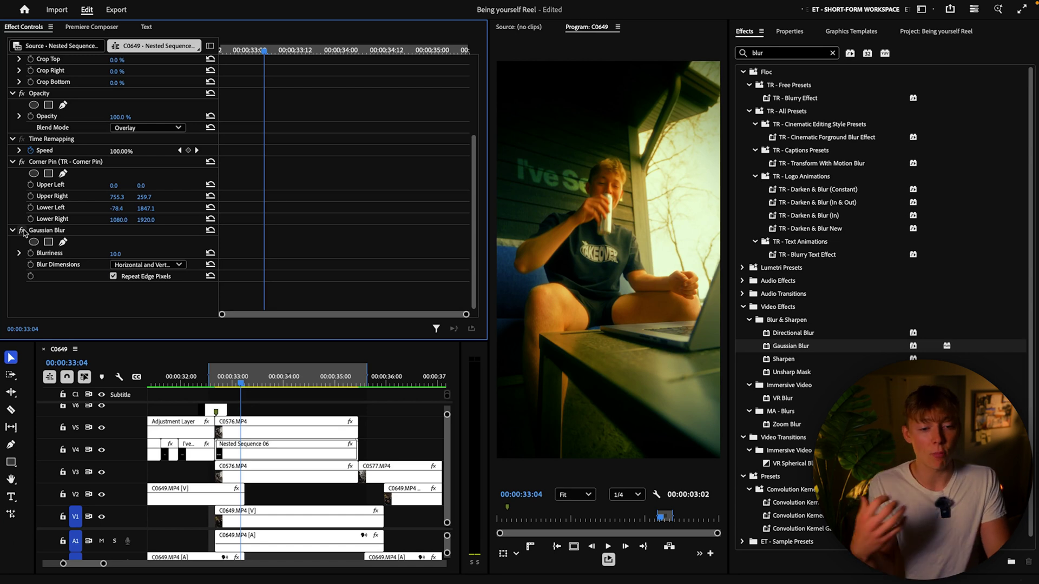
key("space")
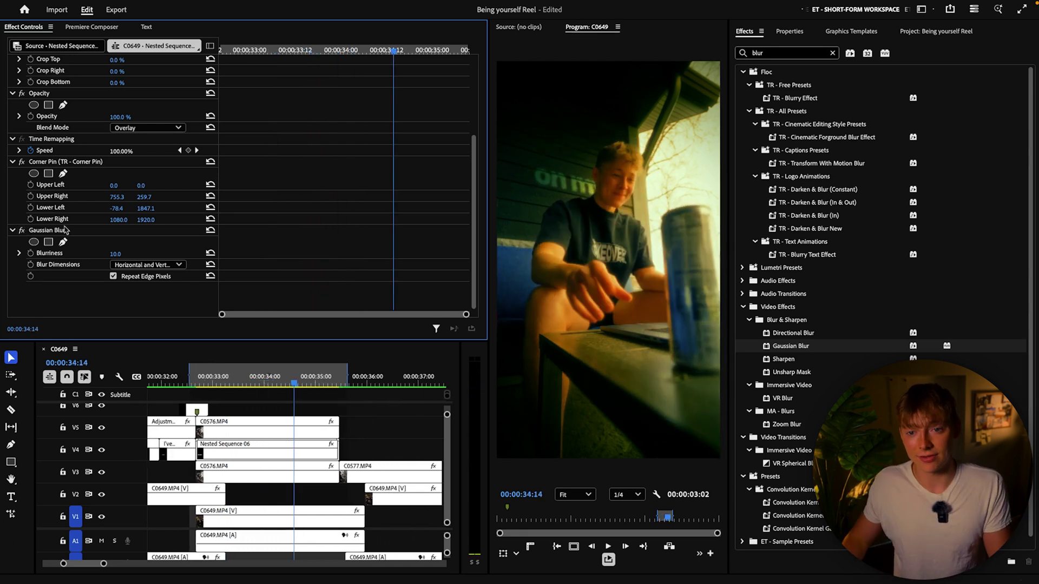
Render the sequence from In to Out and preview the blurred captions behind the subject.
left_click(170, 5)
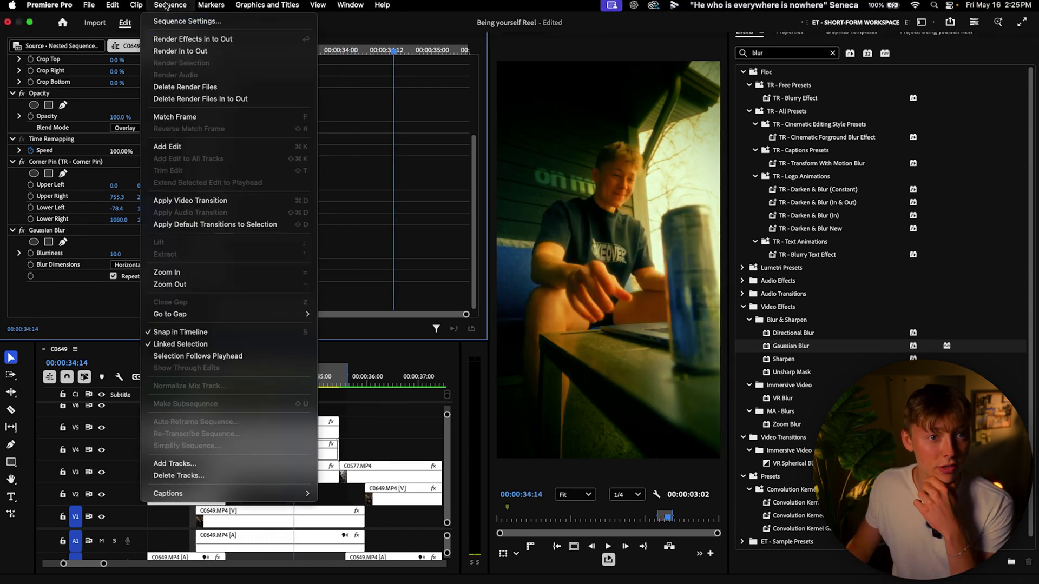
left_click(183, 52)
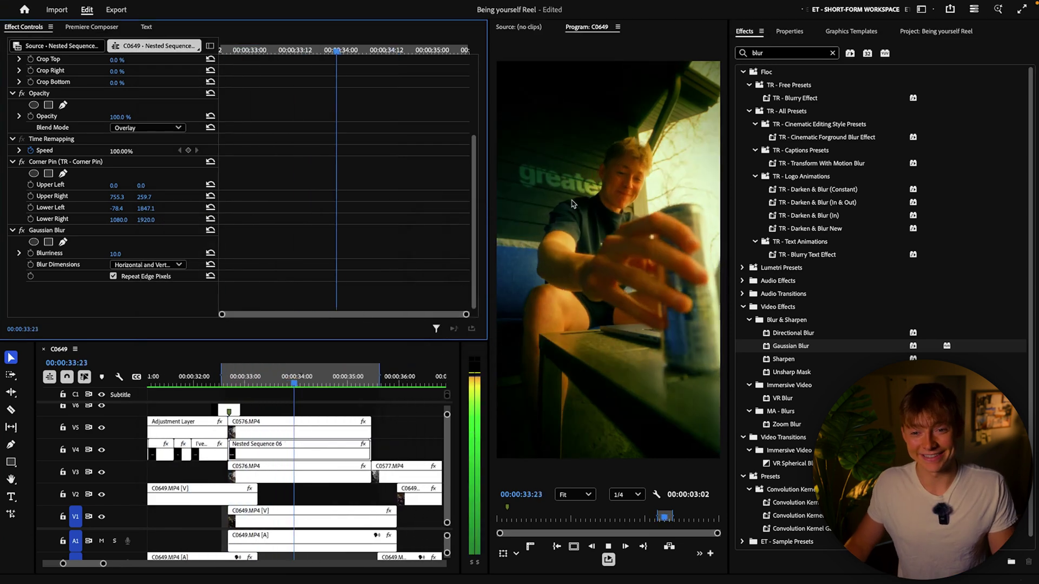
key("space")
Clear the effects search and apply the TR - Appear Up preset from TR - Free Presets to Nested Sequence 06.
left_click(832, 53)
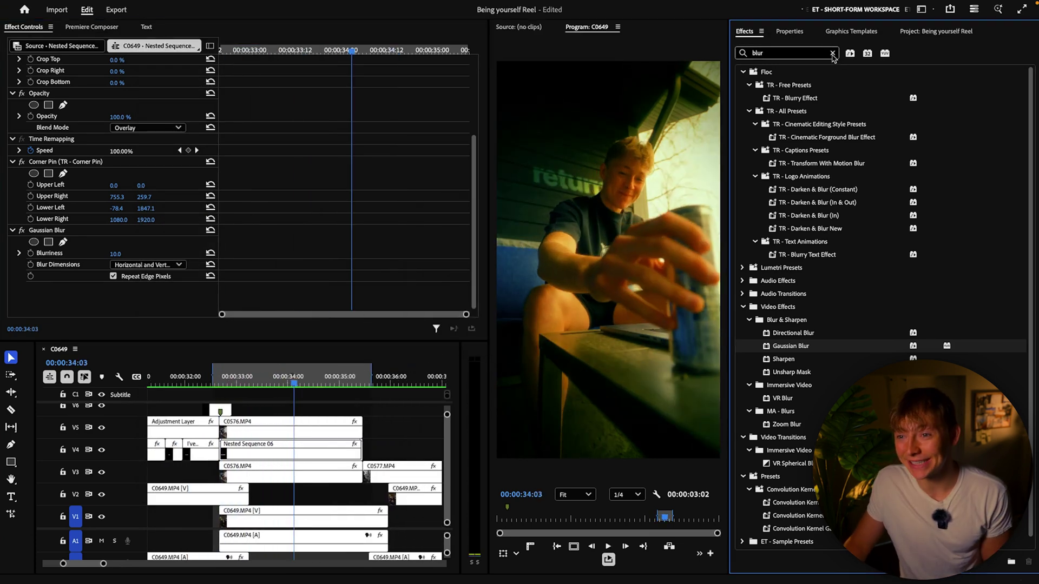
left_click(743, 71)
left_click(749, 190)
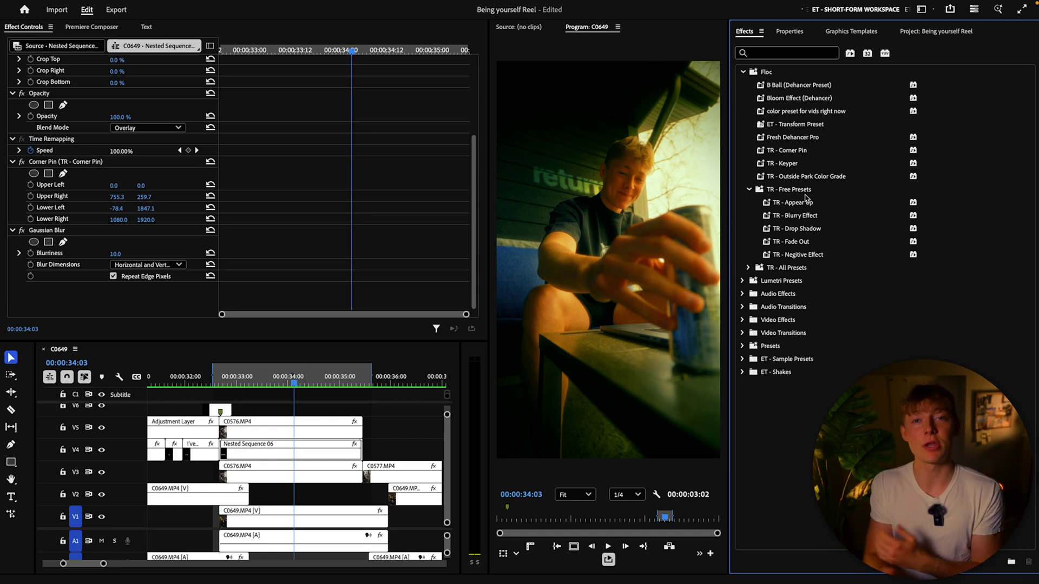
left_click_drag(805, 206, 272, 458)
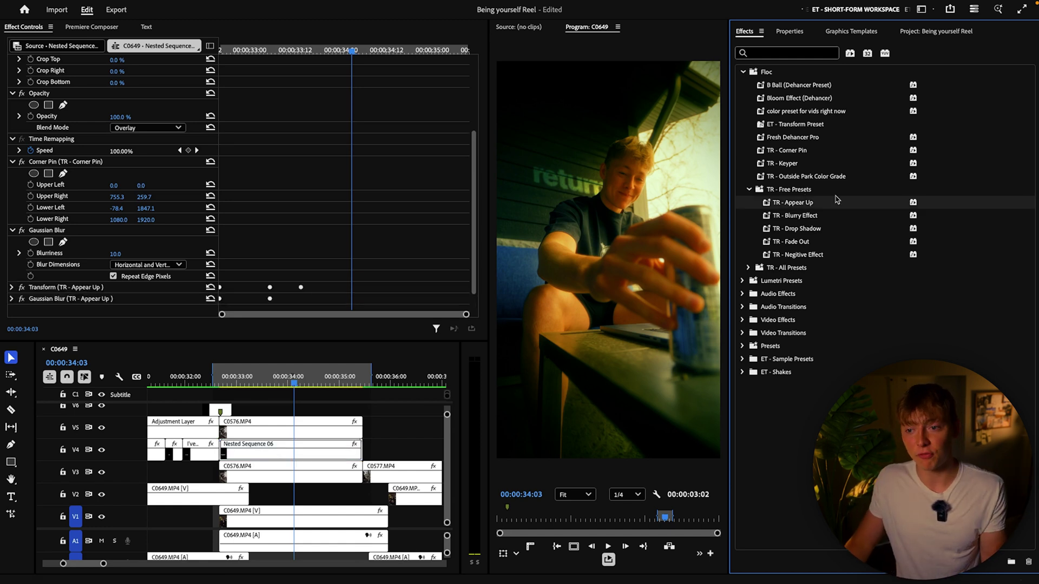
Return to the start of Nested Sequence 06, render the In to Out range and play back the appear animation.
key("shift+3")
key("Up")
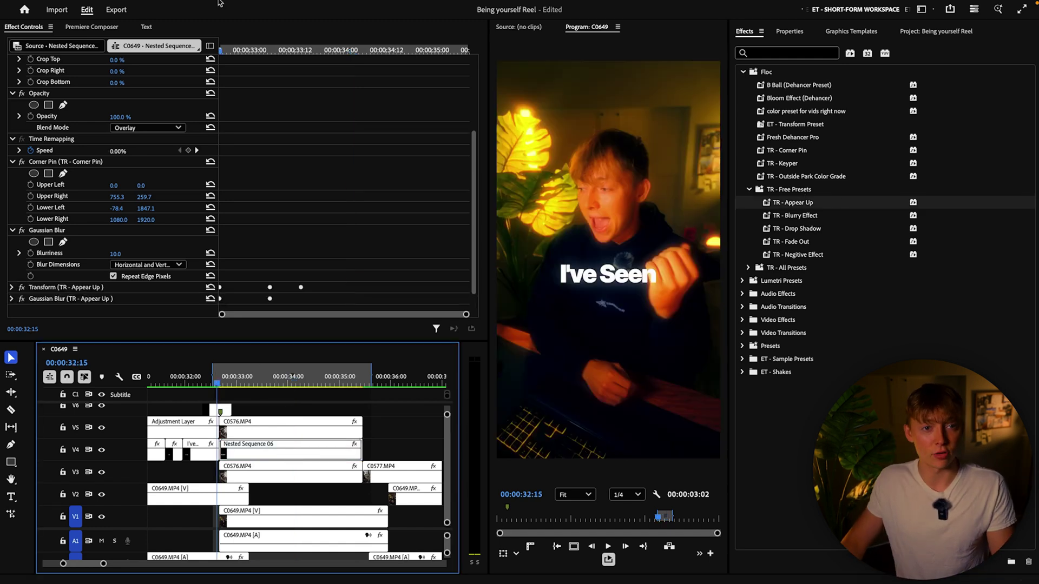
left_click(170, 5)
left_click(171, 5)
left_click(171, 5)
left_click(184, 63)
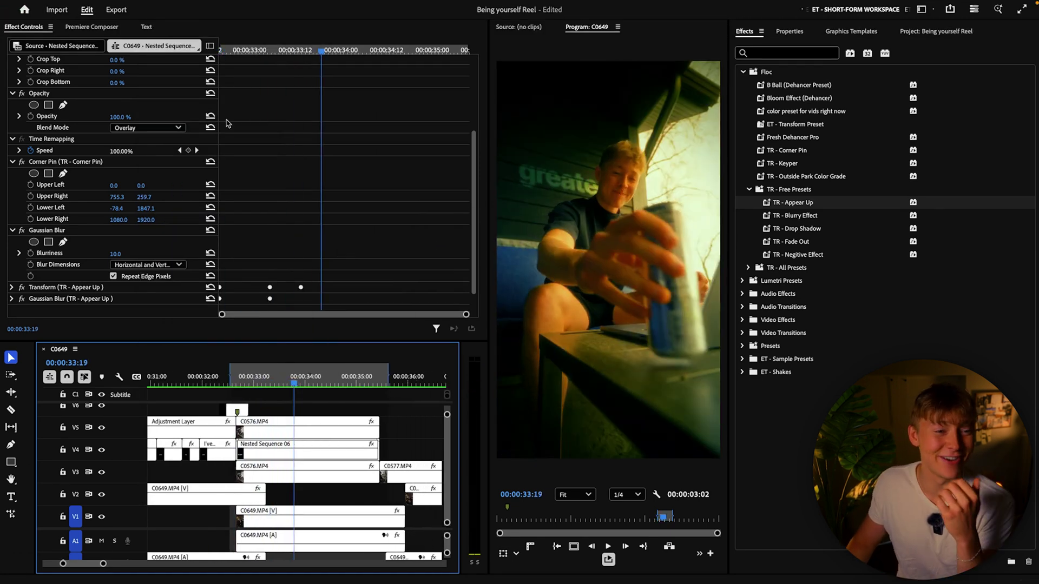
Collapse and bypass the nested text's Opacity, Corner Pin, both Gaussian Blurs and Transform, and play back the plain captions for comparison.
scroll(108, 163, "up", 1)
left_click(12, 173)
left_click(12, 206)
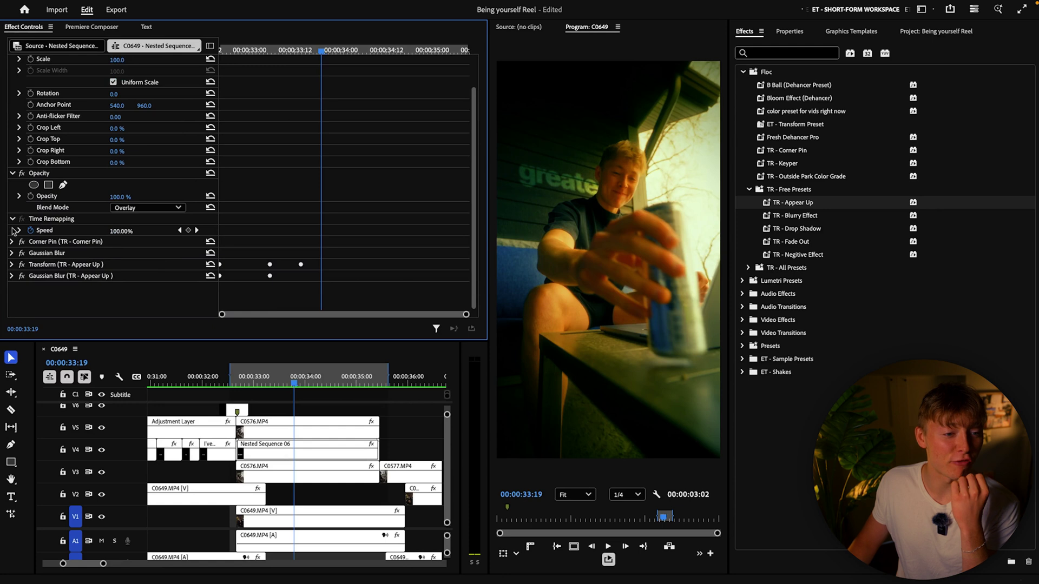
left_click(21, 276)
left_click(22, 264)
left_click(22, 253)
left_click(22, 242)
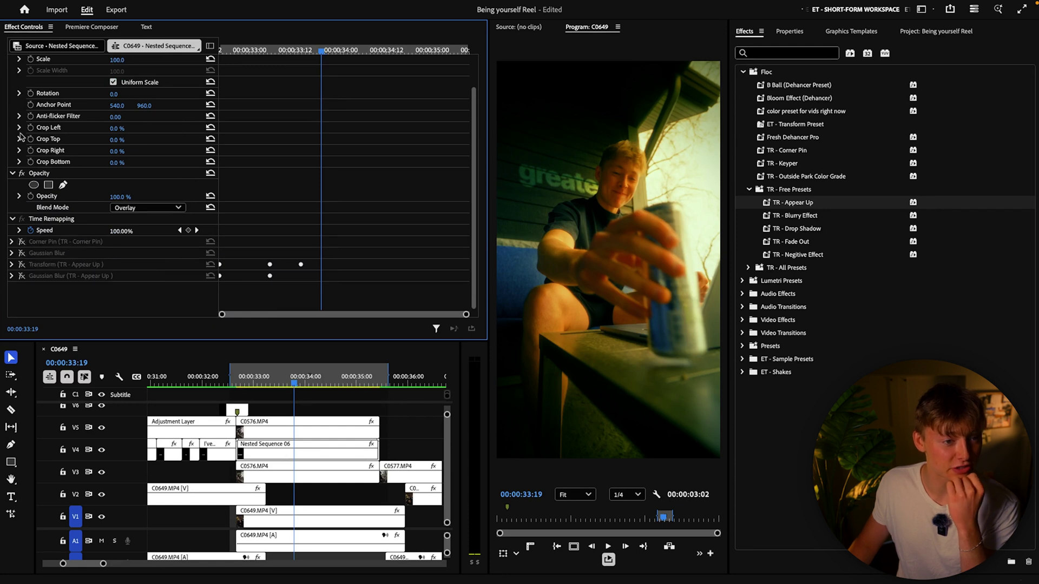
left_click(12, 173)
scroll(38, 216, "up", 1)
left_click(22, 208)
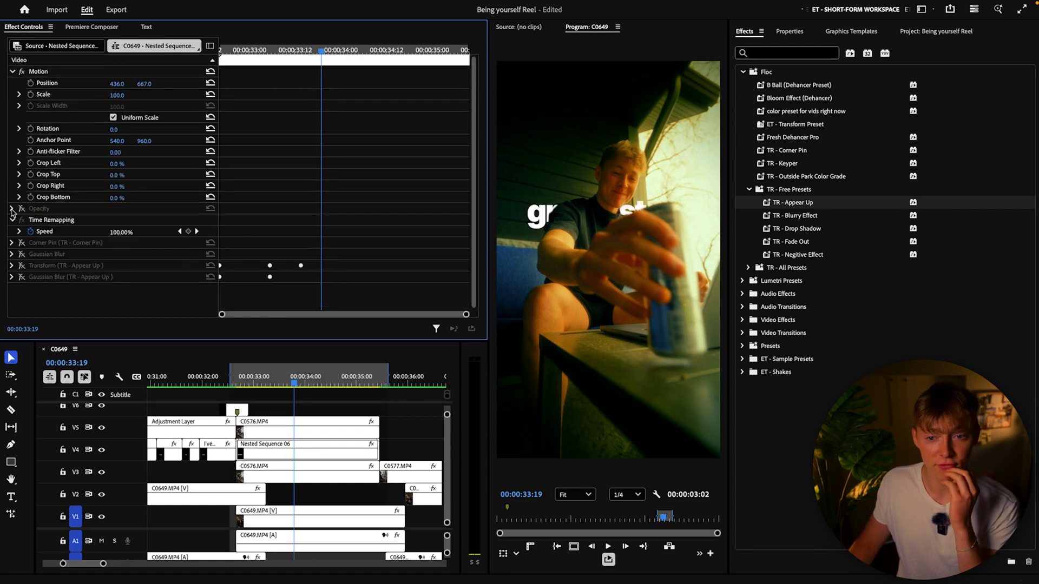
left_click_drag(281, 385, 271, 388)
key("space")
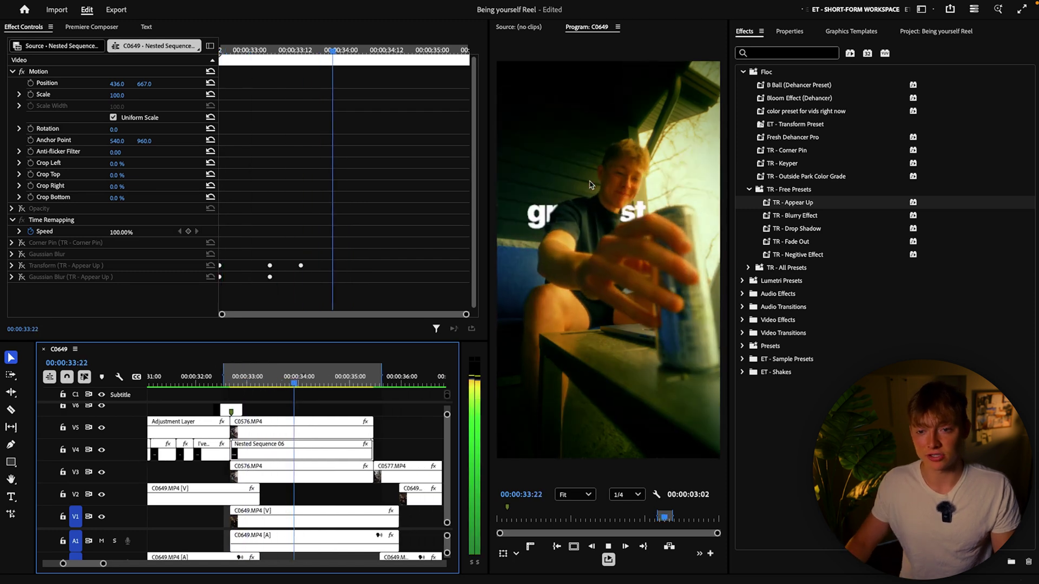
key("space")
Re-enable the nested text's Opacity, Corner Pin, both Gaussian Blurs and Transform, and play back the styled captions.
left_click(23, 254)
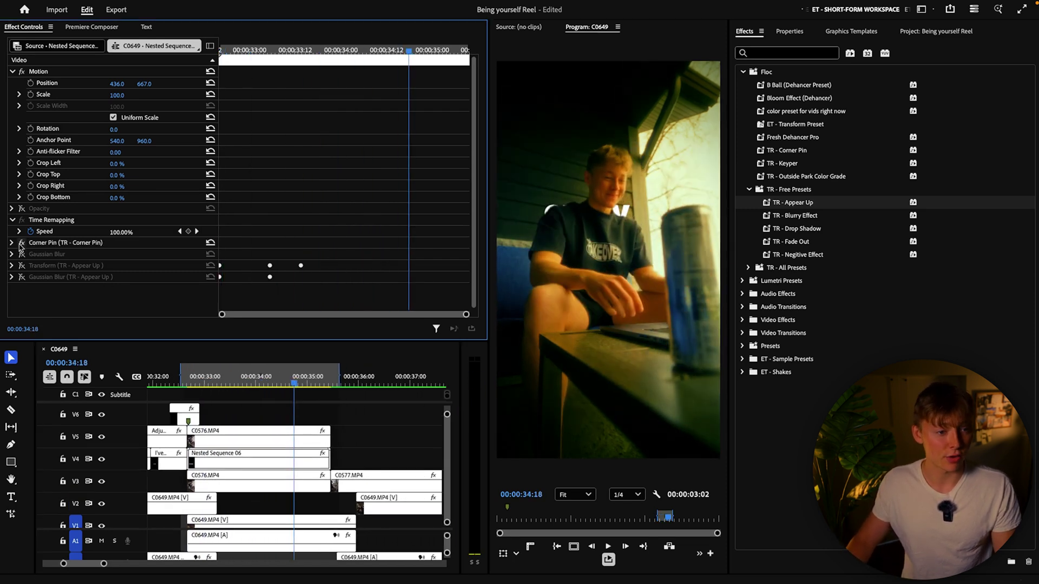
left_click(22, 242)
left_click(22, 265)
left_click(22, 276)
left_click(22, 209)
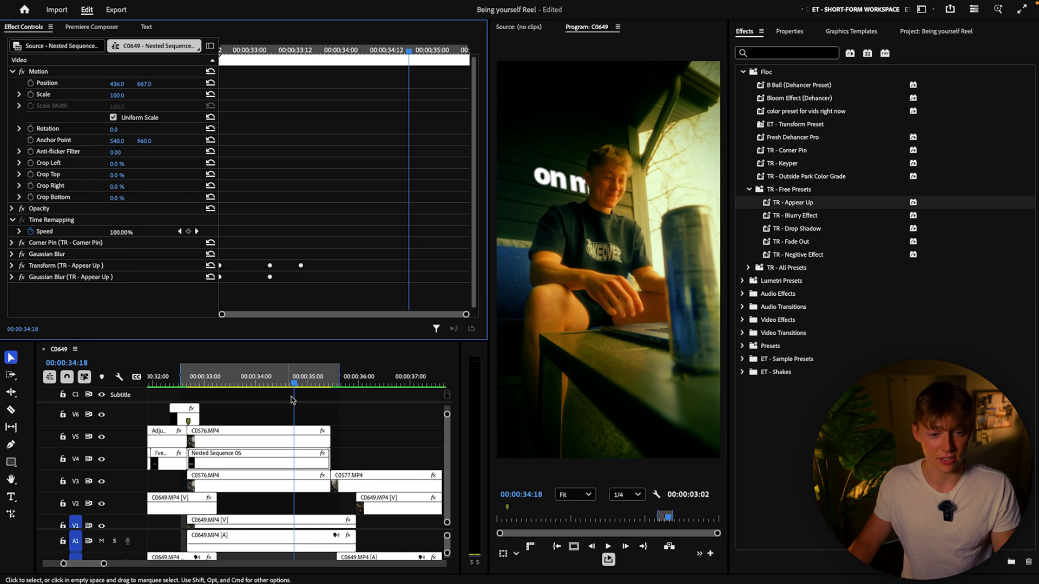
key("ctrl+shift+space")
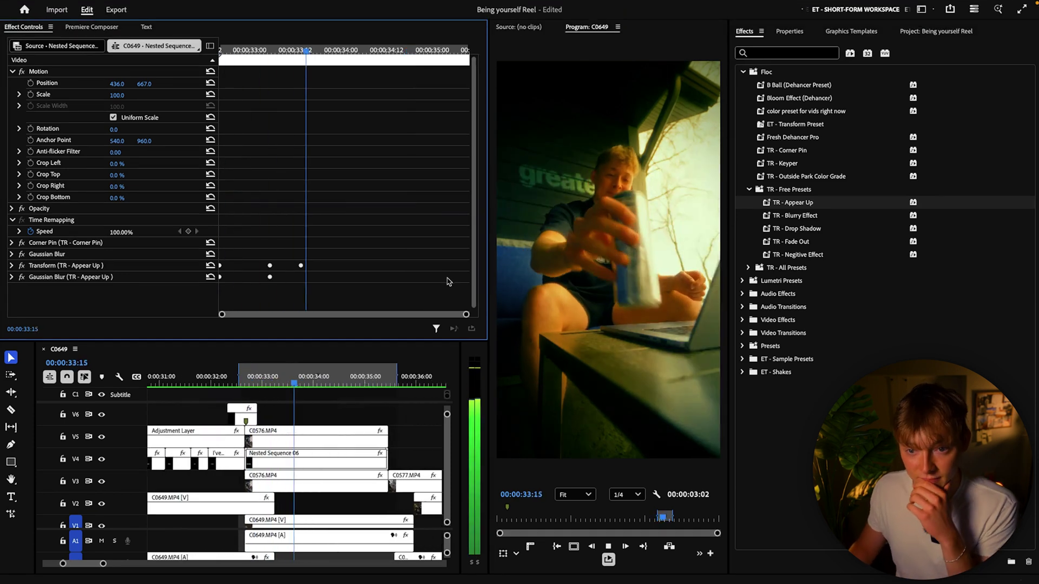
key("space")
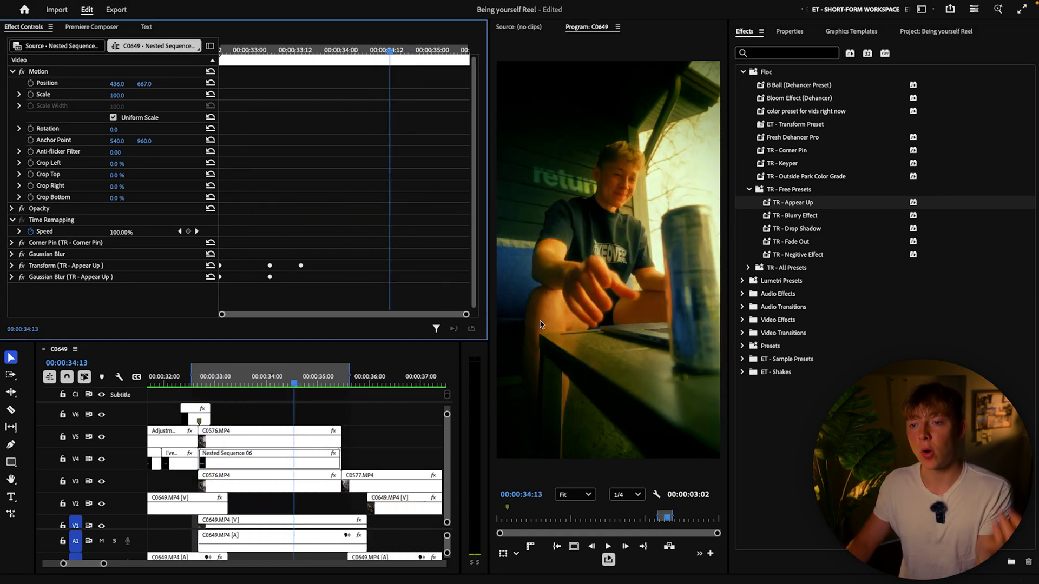
Apply the TR - Fade Out preset to Nested Sequence 06, render the range from In to Out and play it back.
left_click_drag(794, 241, 299, 439)
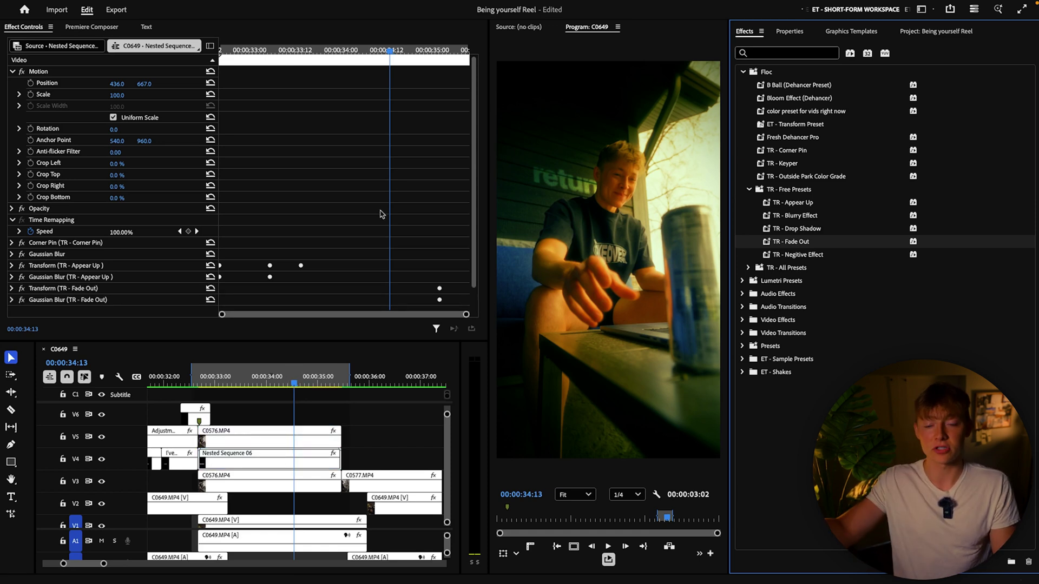
key("space")
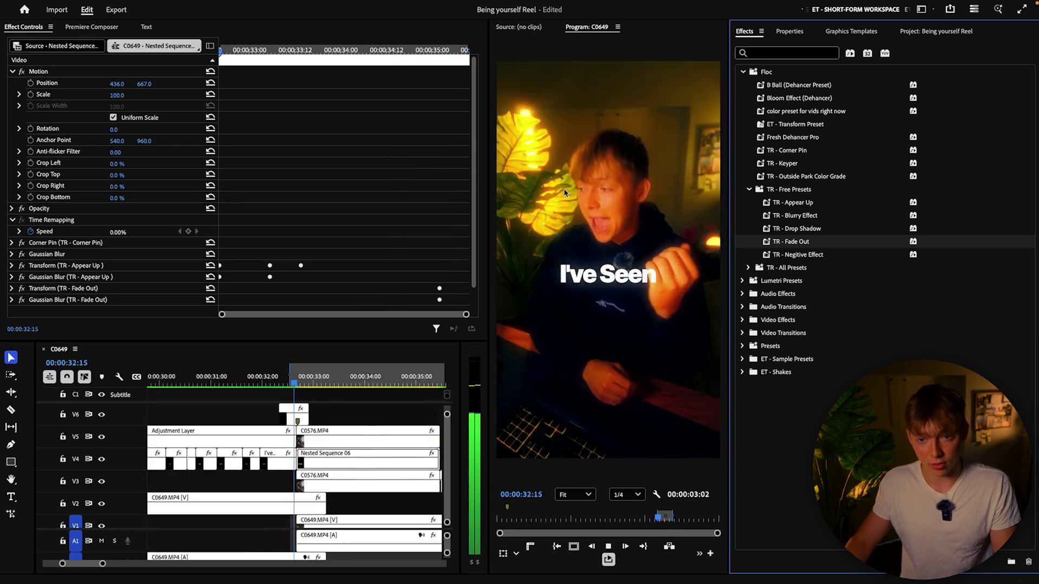
key("space")
left_click(170, 5)
left_click(178, 50)
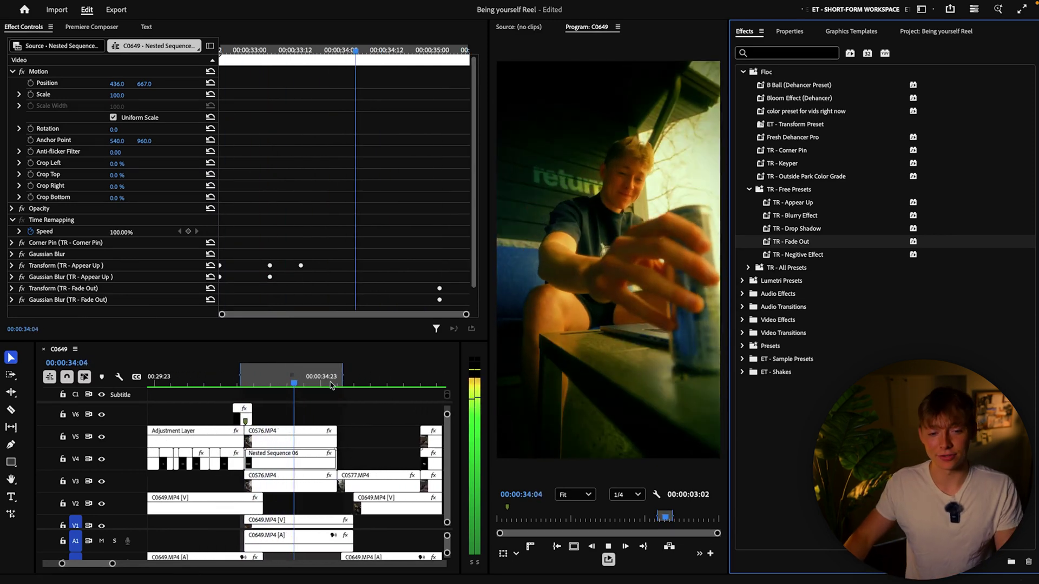
left_click(327, 408)
key("space")
Select Nested Sequence 09 with the "doubt," text and examine its Corner Pin and opacity effects.
scroll(327, 407, "down", 3)
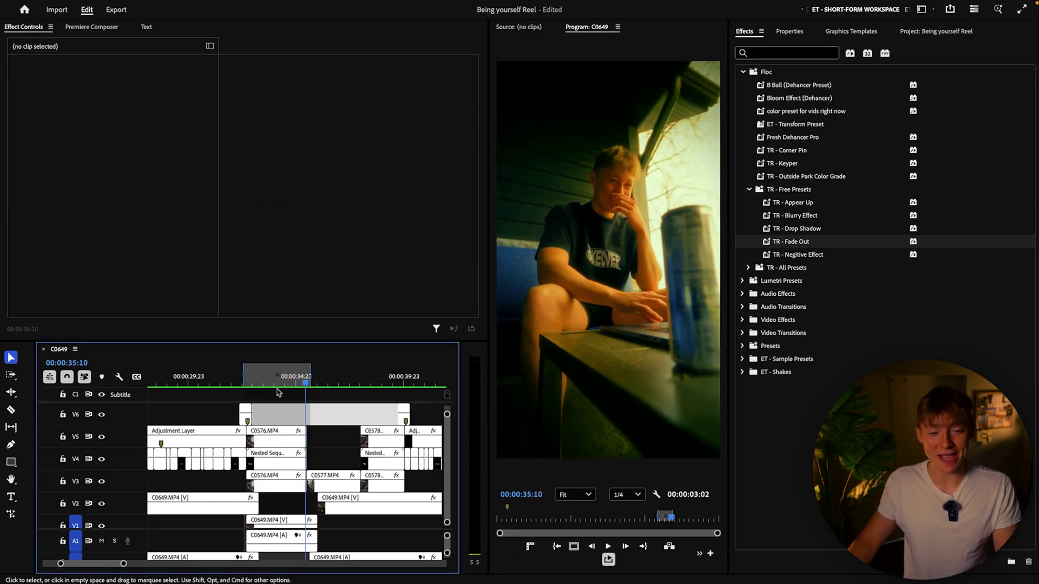
left_click_drag(302, 381, 373, 382)
scroll(294, 442, "down", 3)
scroll(294, 443, "down", 2)
left_click(310, 457)
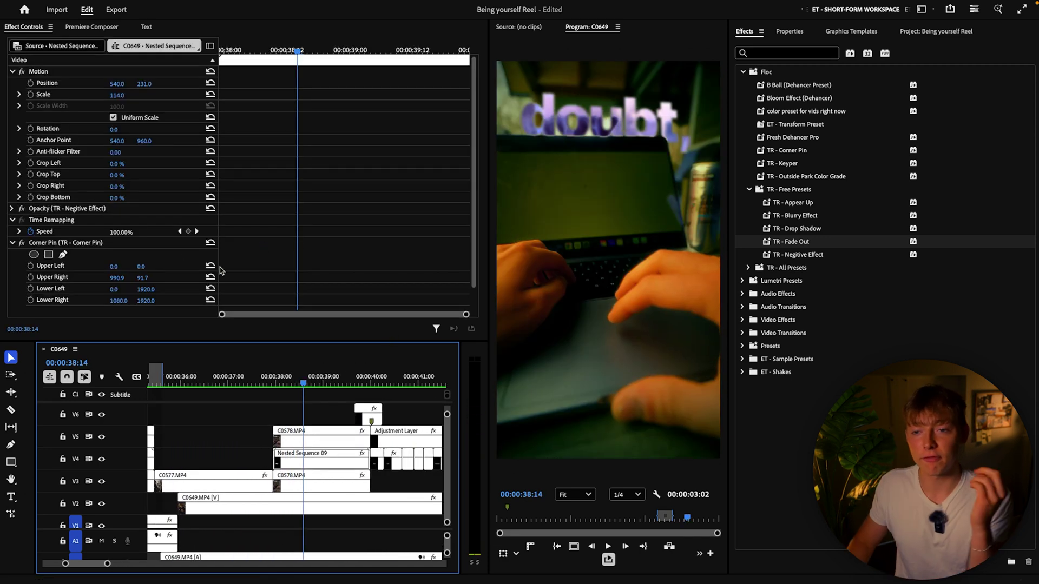
left_click(81, 245)
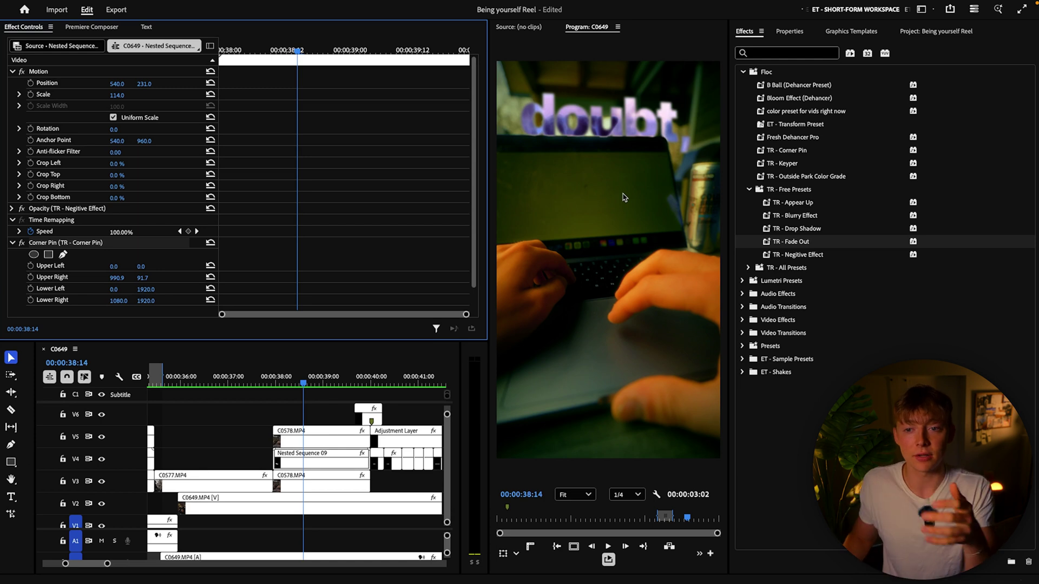
left_click(74, 219)
left_click(12, 71)
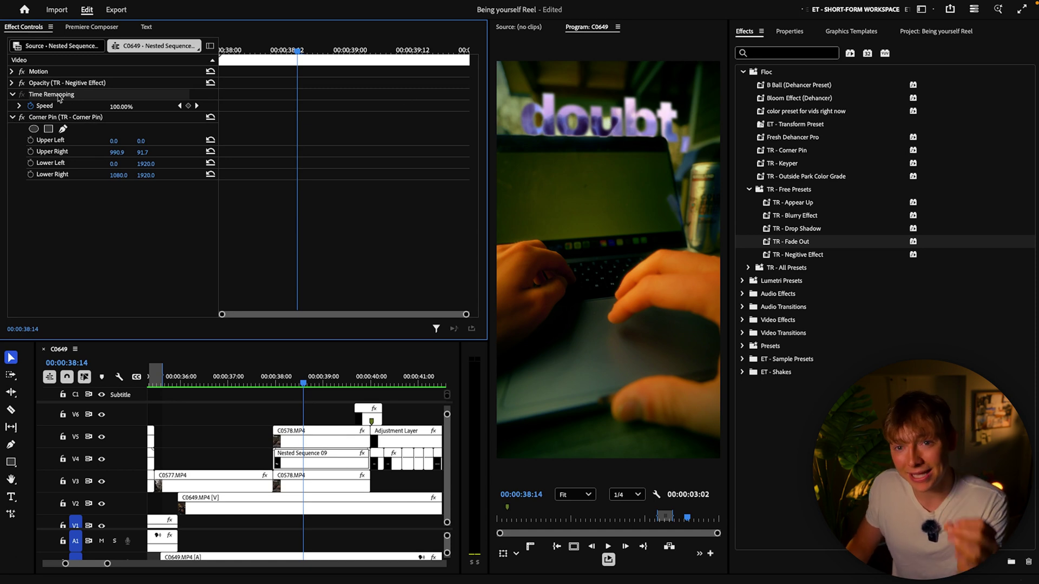
Examine the opacity blend mode of the "doubt," text and the TR - Negitive Effect preset it uses.
scroll(295, 400, "down", 3)
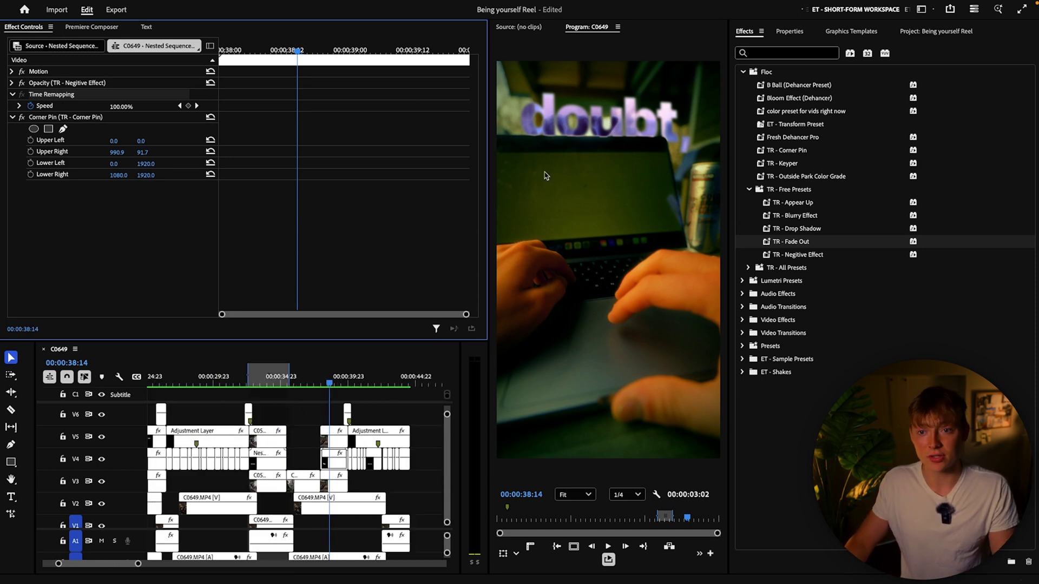
left_click_drag(311, 382, 332, 380)
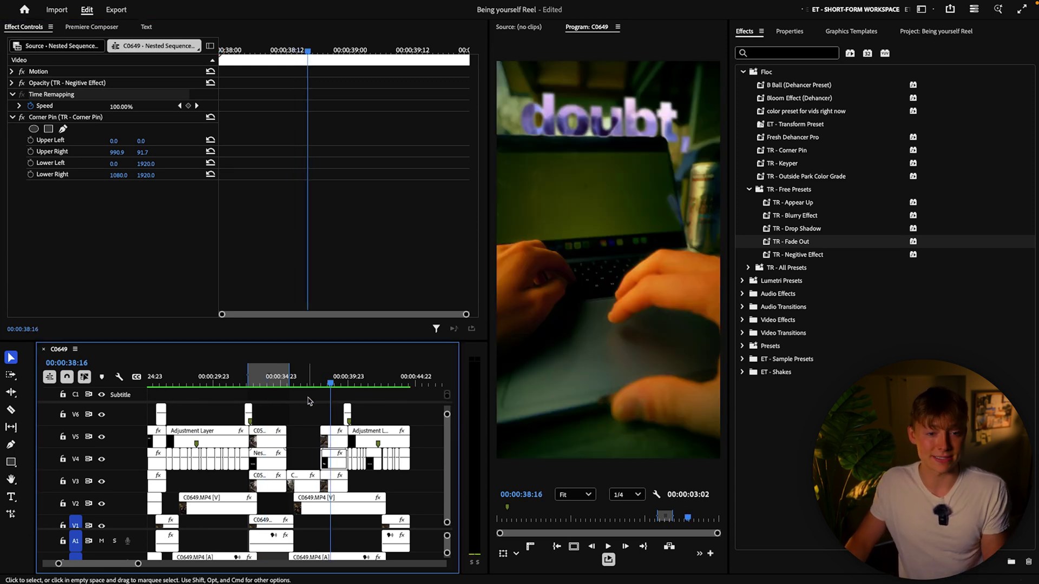
left_click(328, 441)
left_click(332, 461)
left_click(60, 112)
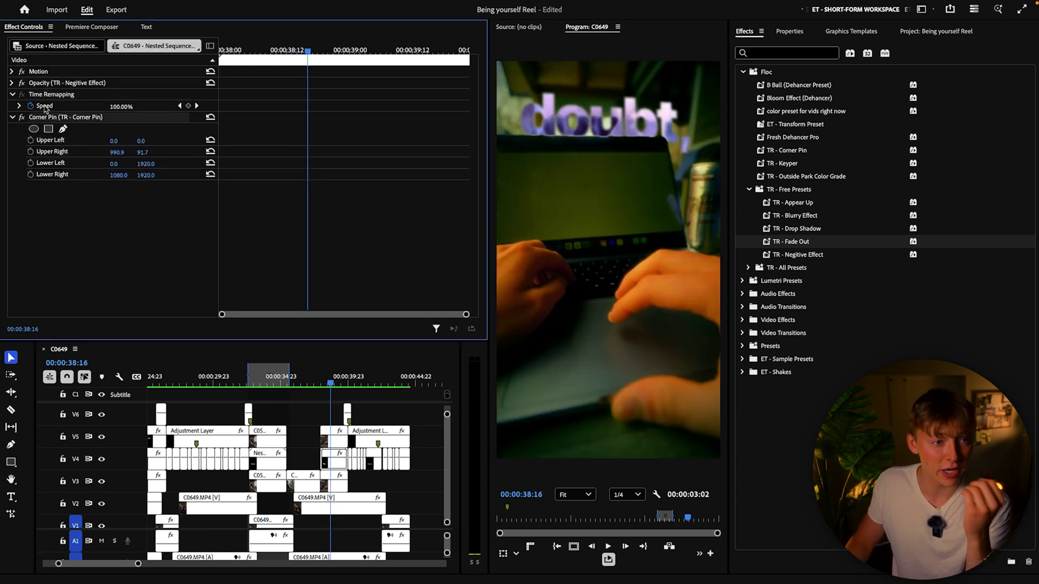
left_click(11, 83)
left_click(146, 117)
left_click(146, 118)
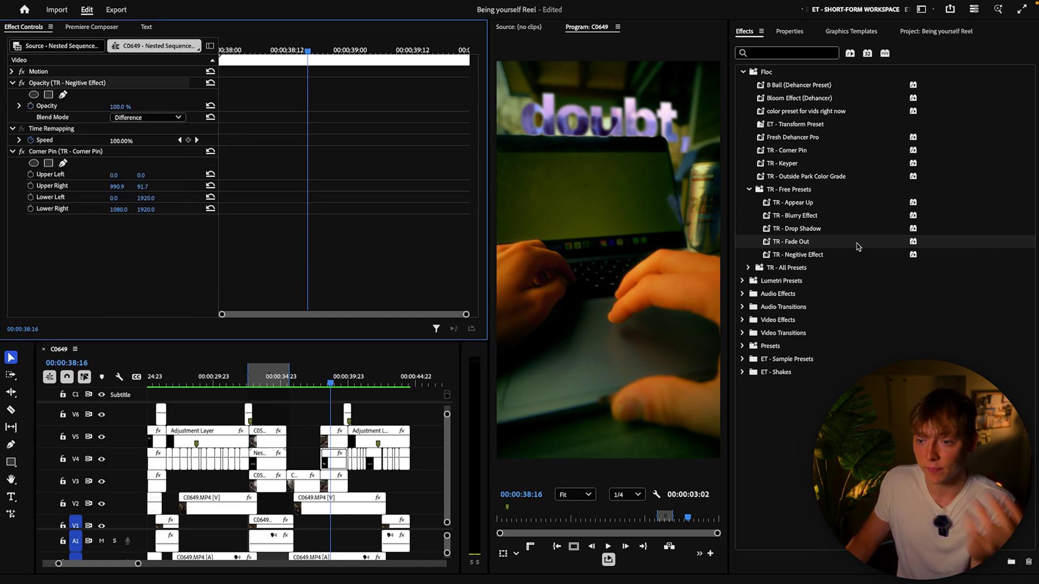
left_click(799, 256)
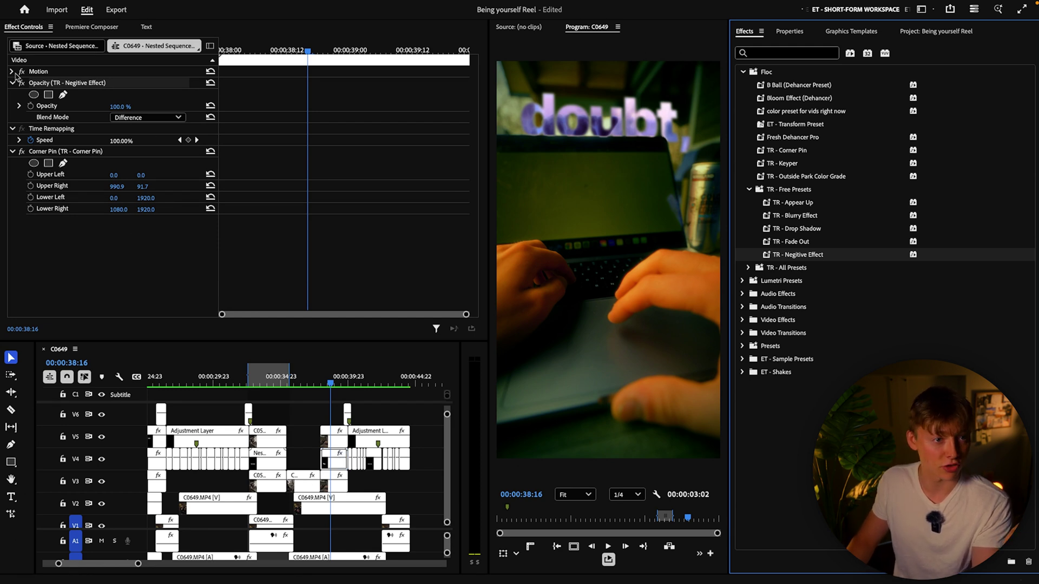
Switch the "doubt," text's blend mode to Normal for comparison and undo the change.
left_click(132, 118)
left_click(135, 134)
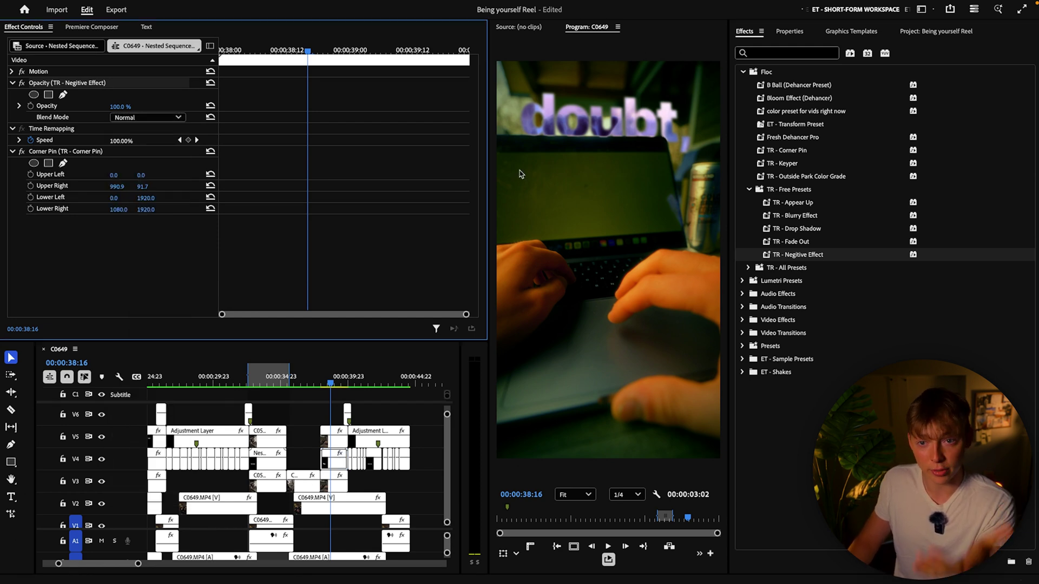
left_click(797, 254)
key("ctrl+z")
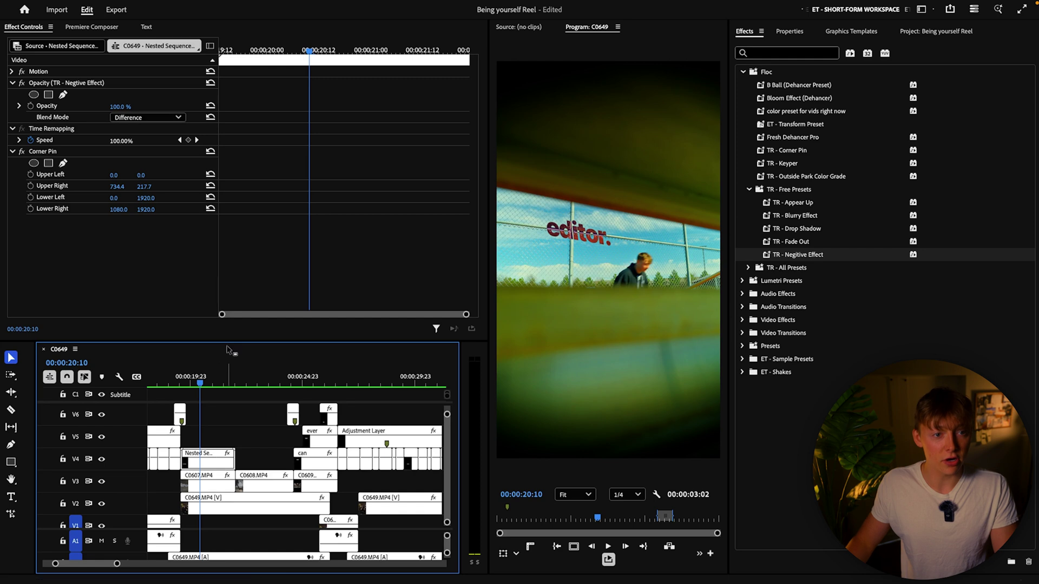
Compare the "editor." text with its Corner Pin bypassed and restored, and check its blend mode options.
left_click(70, 154)
left_click(21, 151)
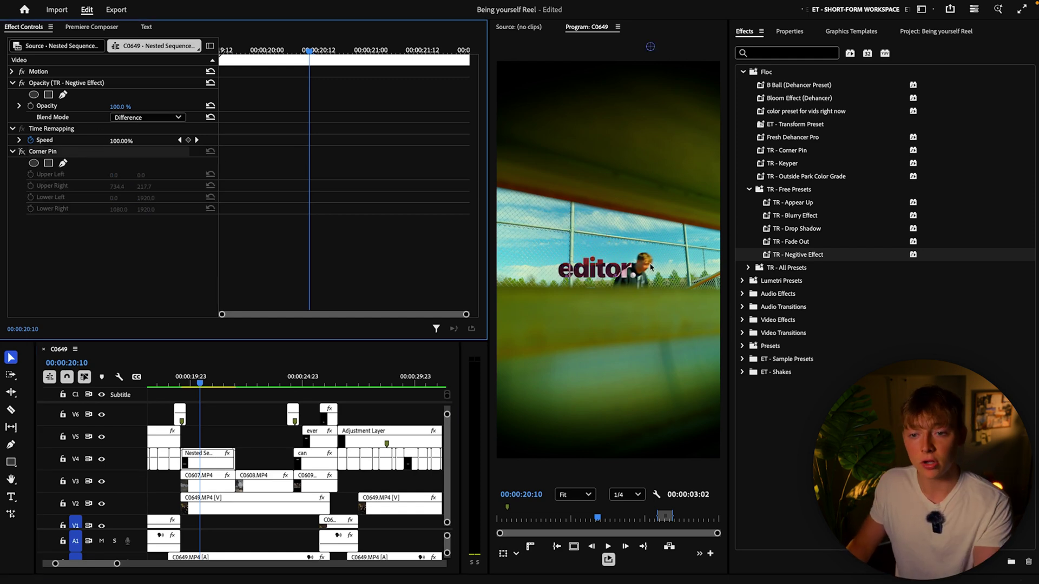
left_click(22, 151)
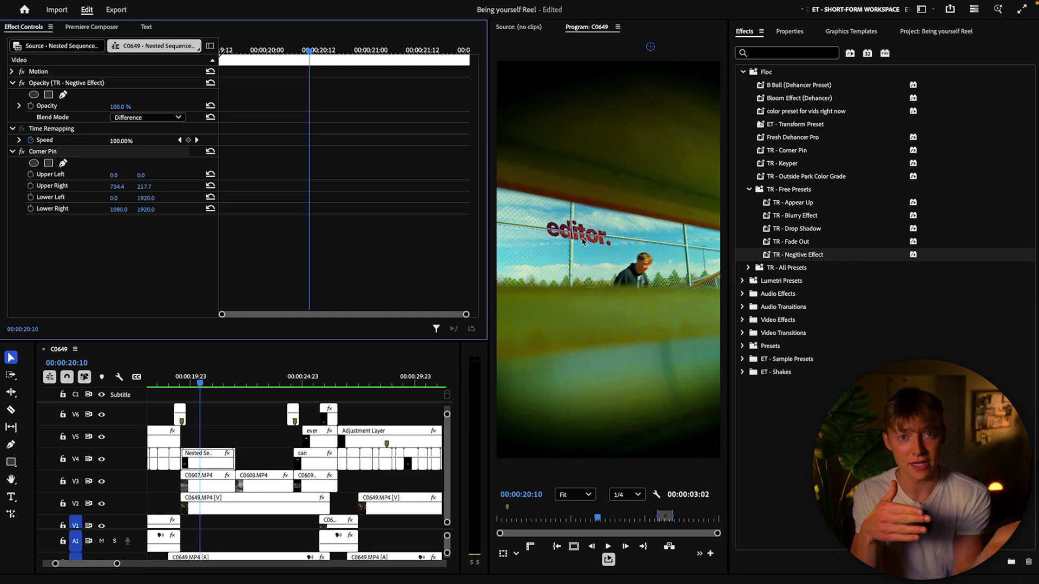
left_click(147, 117)
left_click(147, 117)
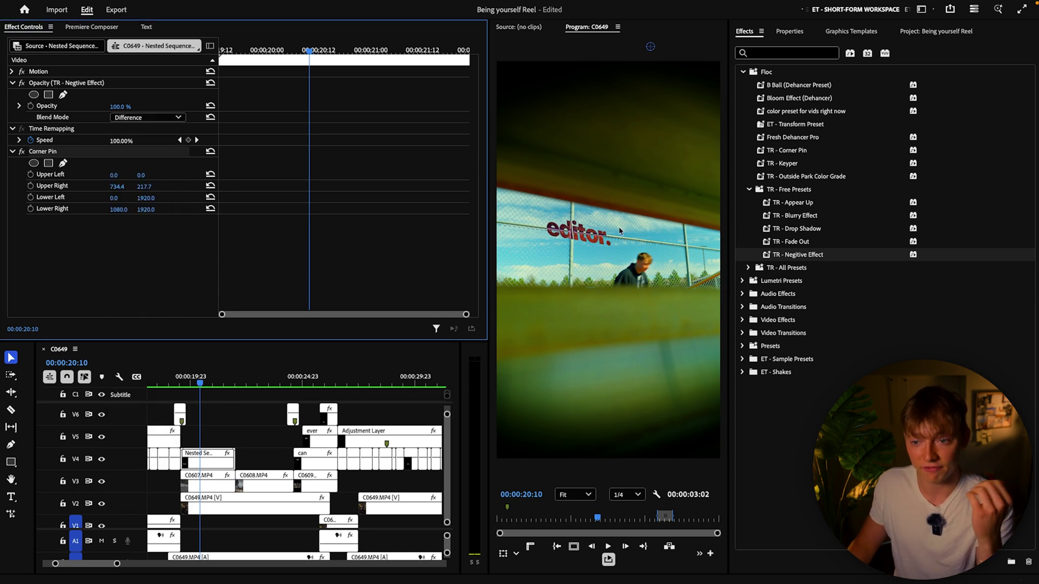